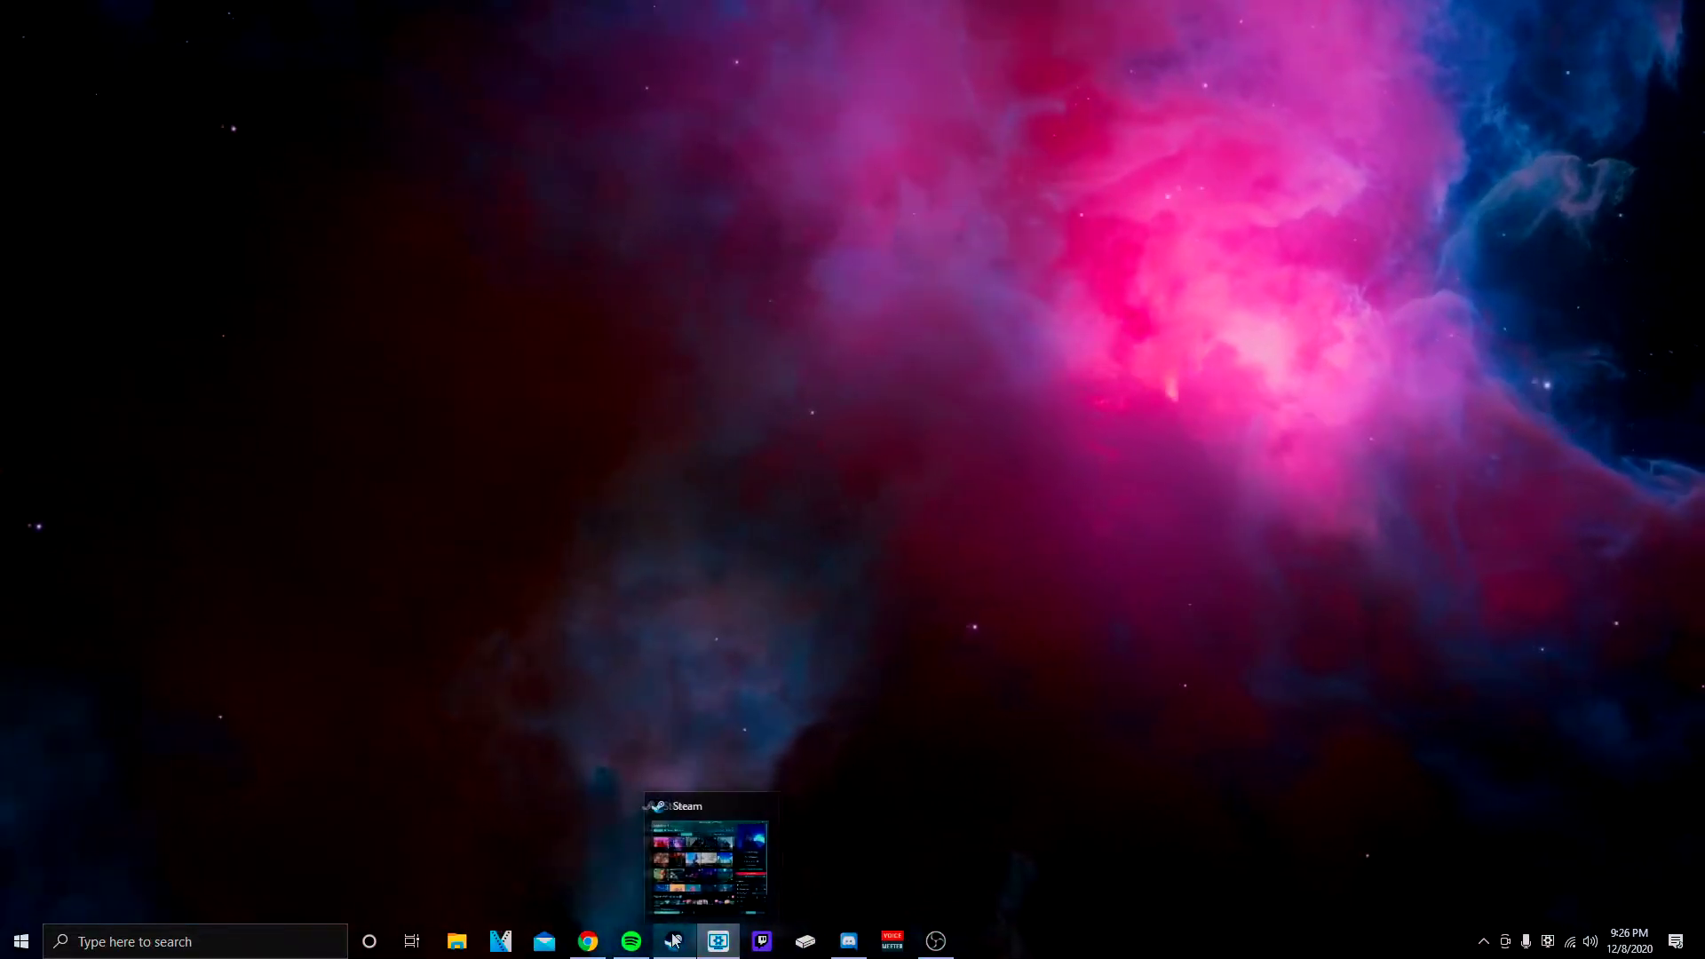
Step: Look over the Wallpaper Engine Steam store page, hide Steam, and bring up Wallpaper Engine's display chooser
click(675, 941)
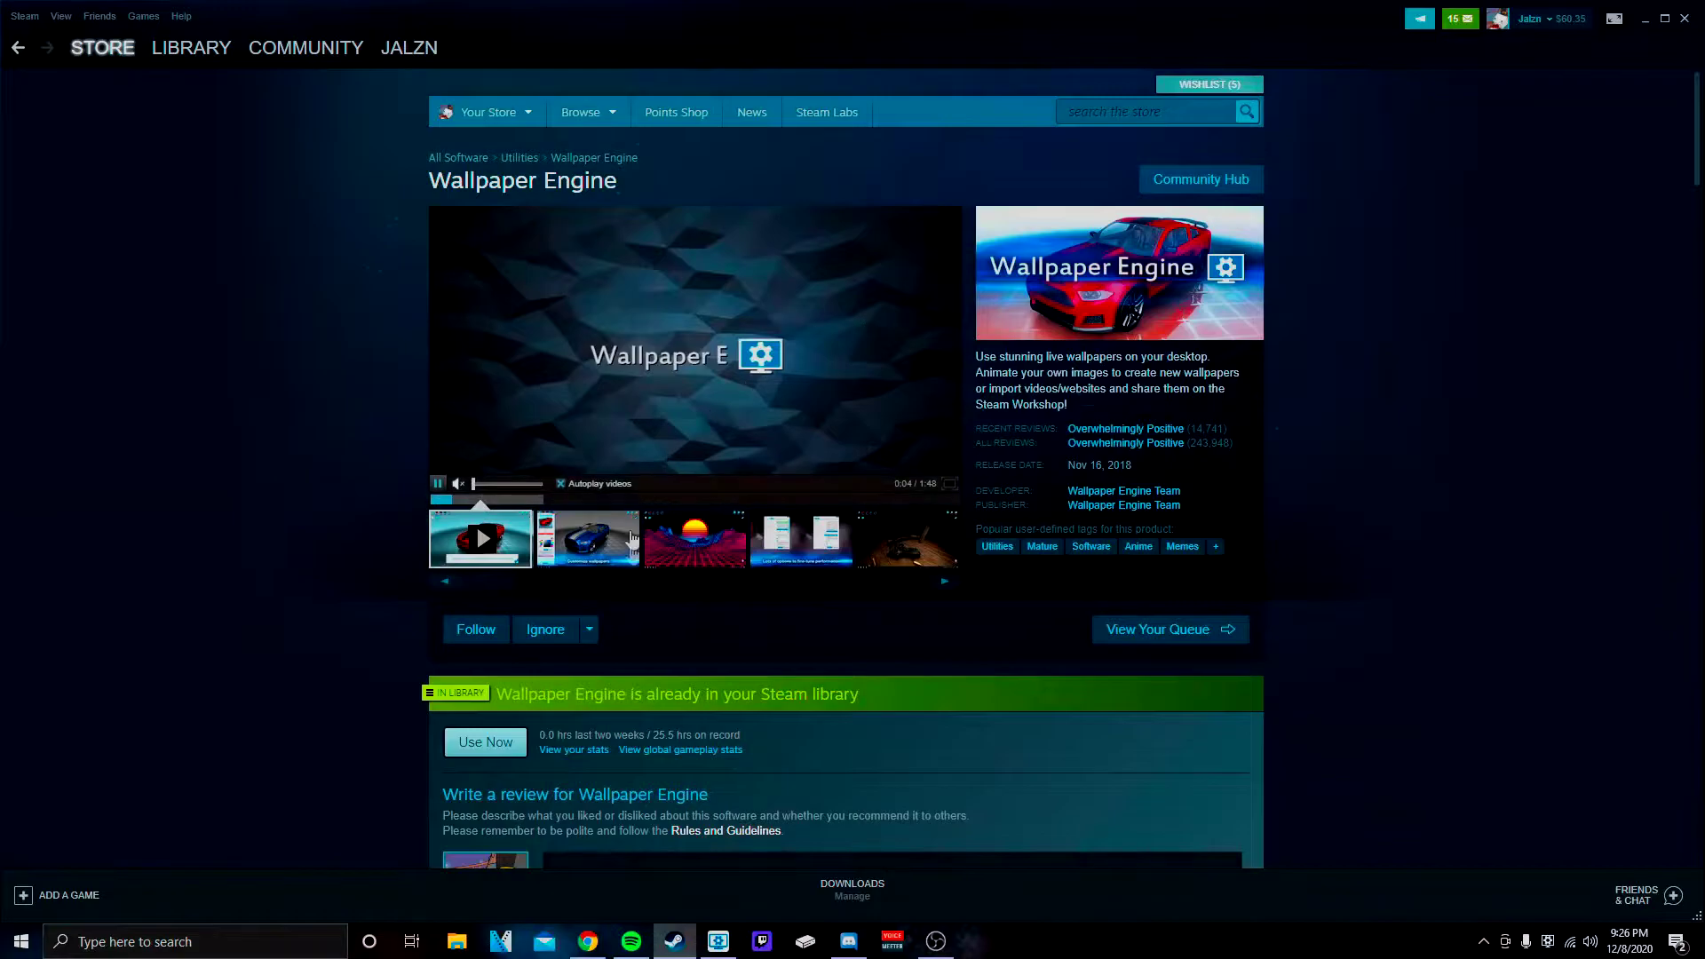
scroll(841, 638, down, 3)
scroll(841, 638, down, 3)
scroll(801, 599, down, 2)
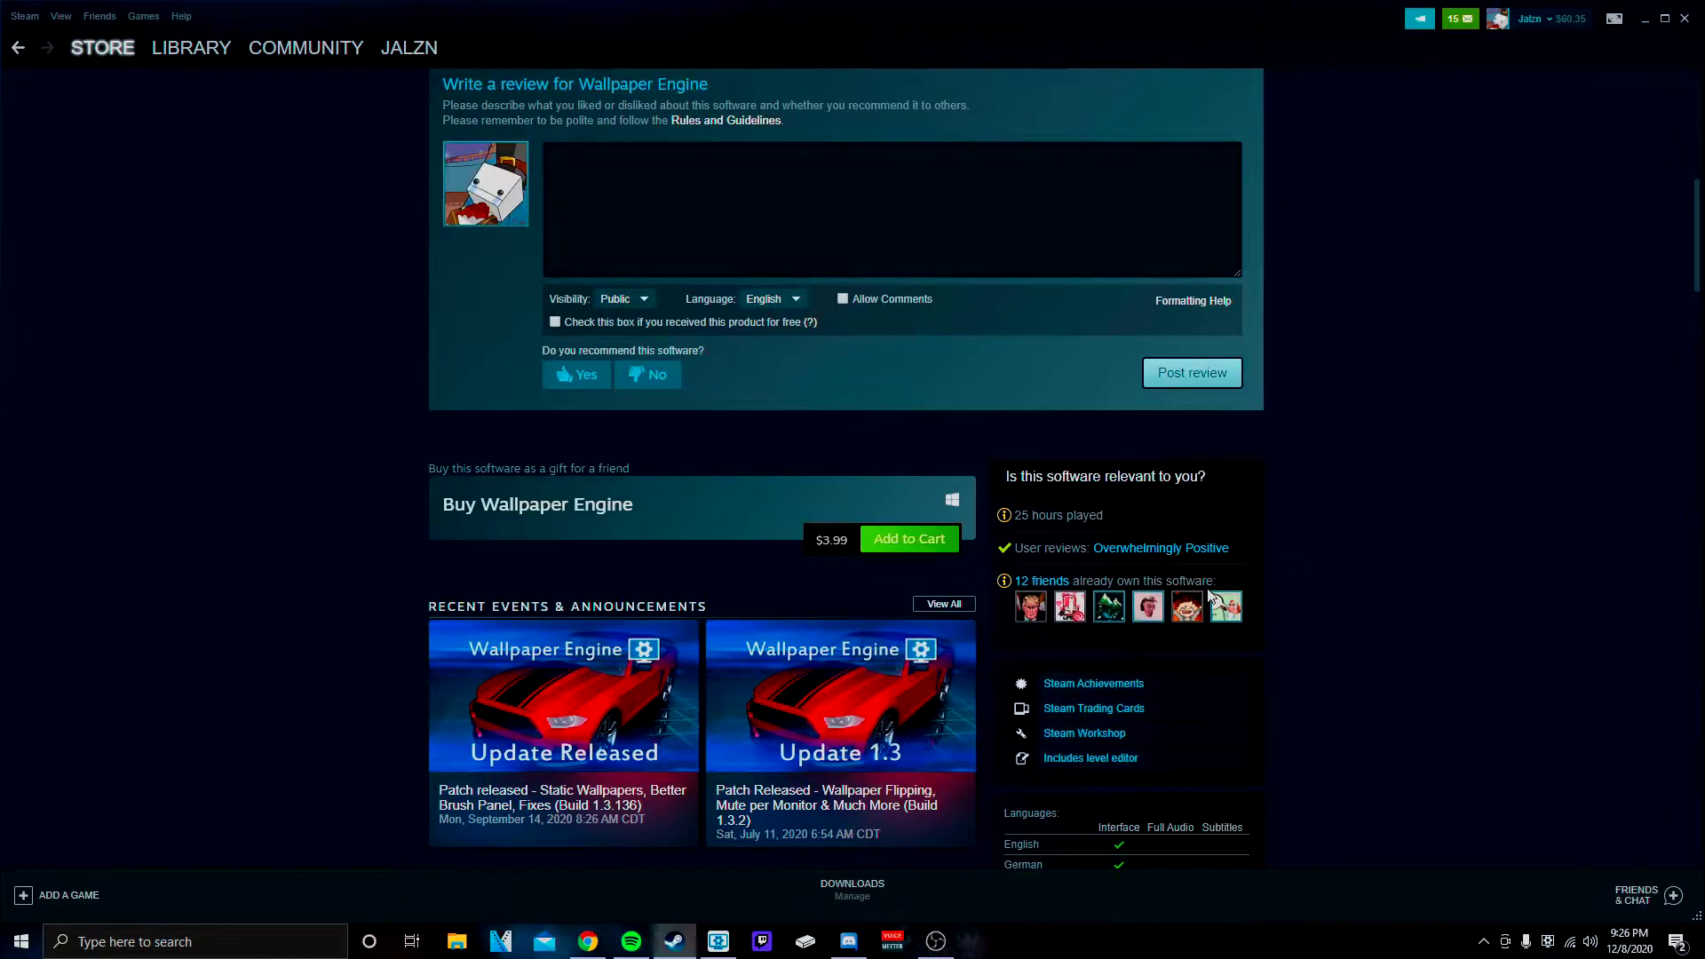
key(super+d)
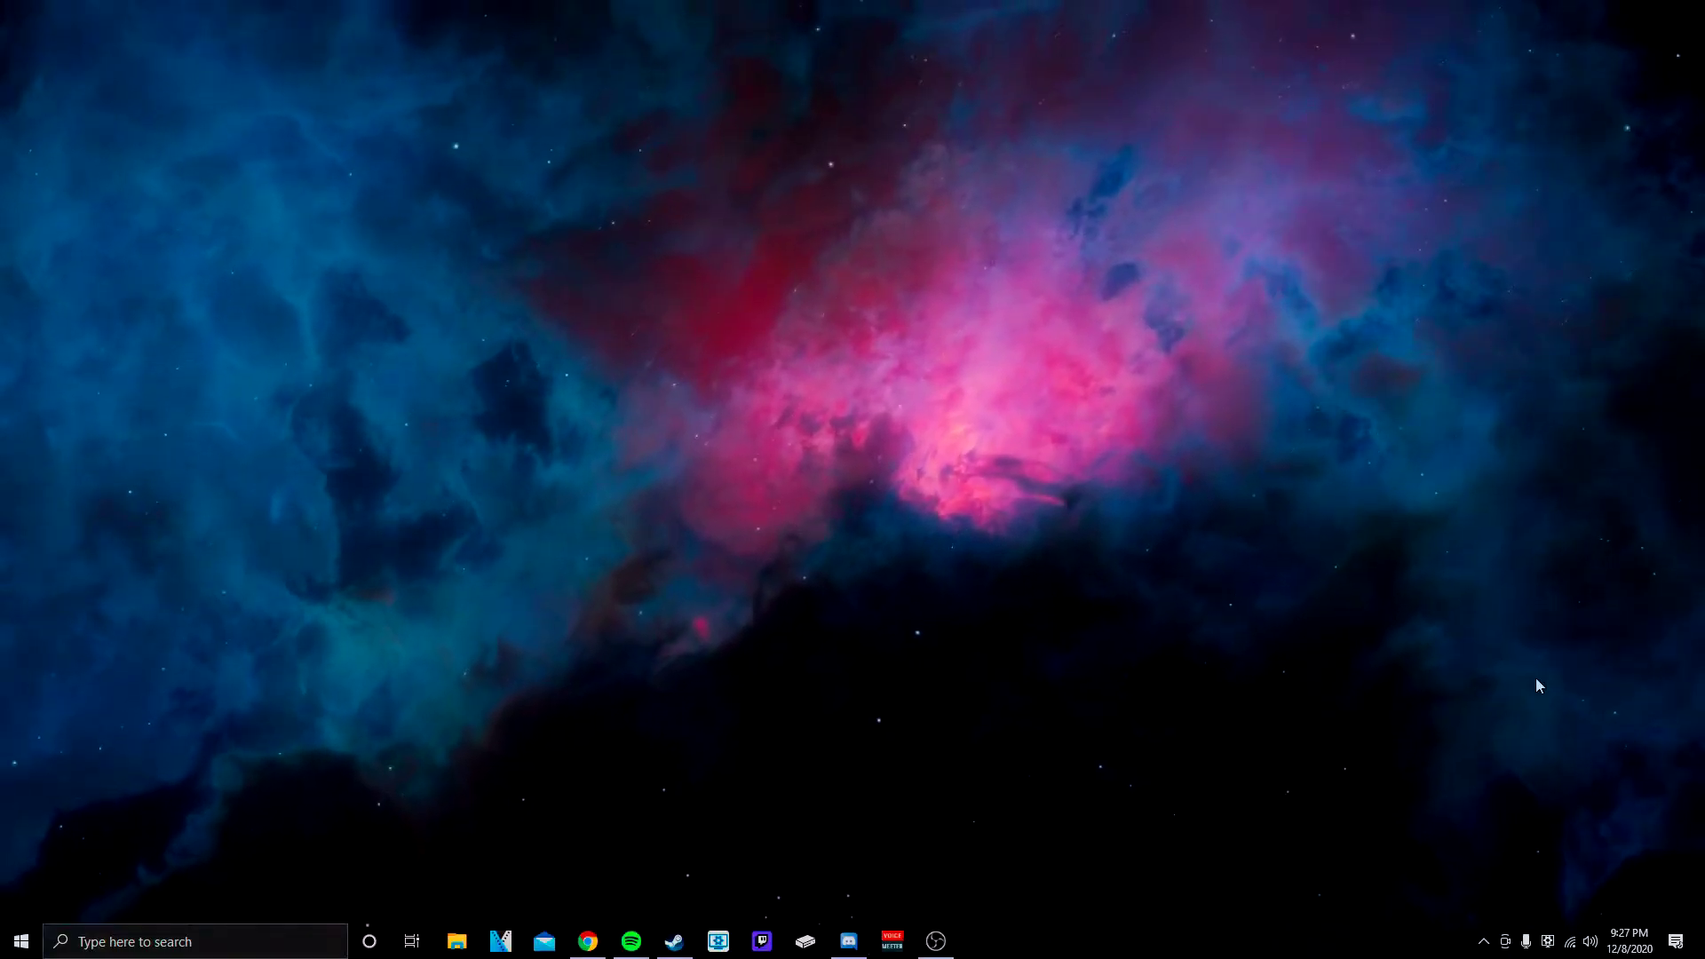
click(717, 941)
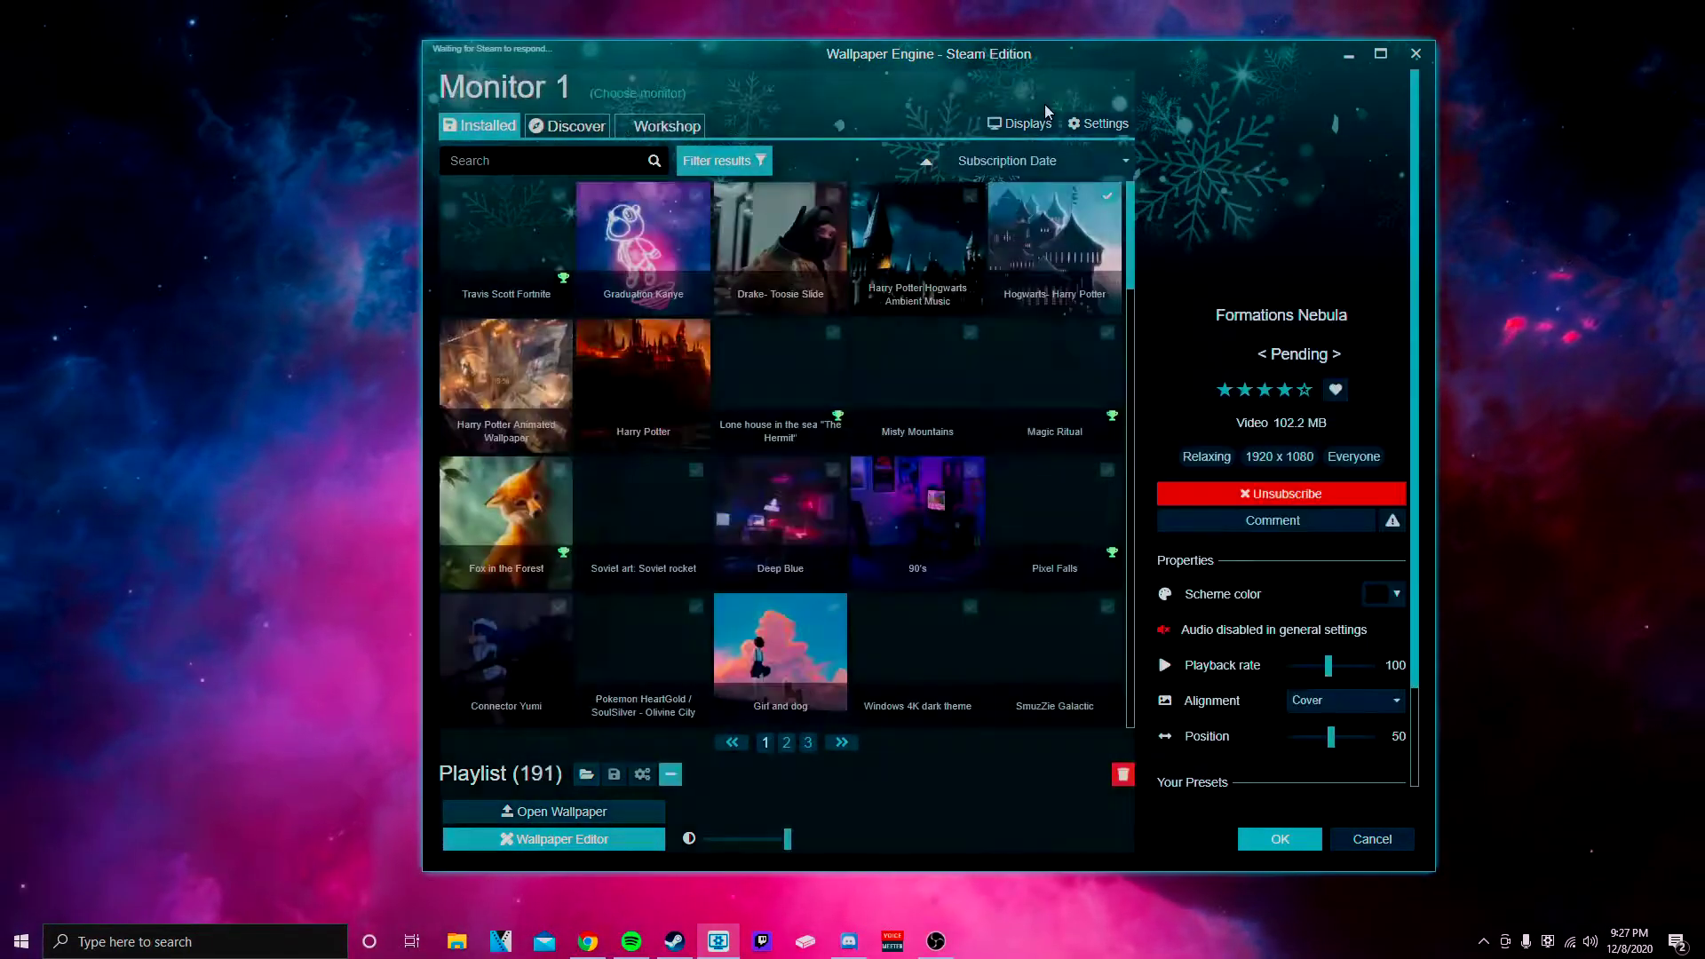
click(1026, 123)
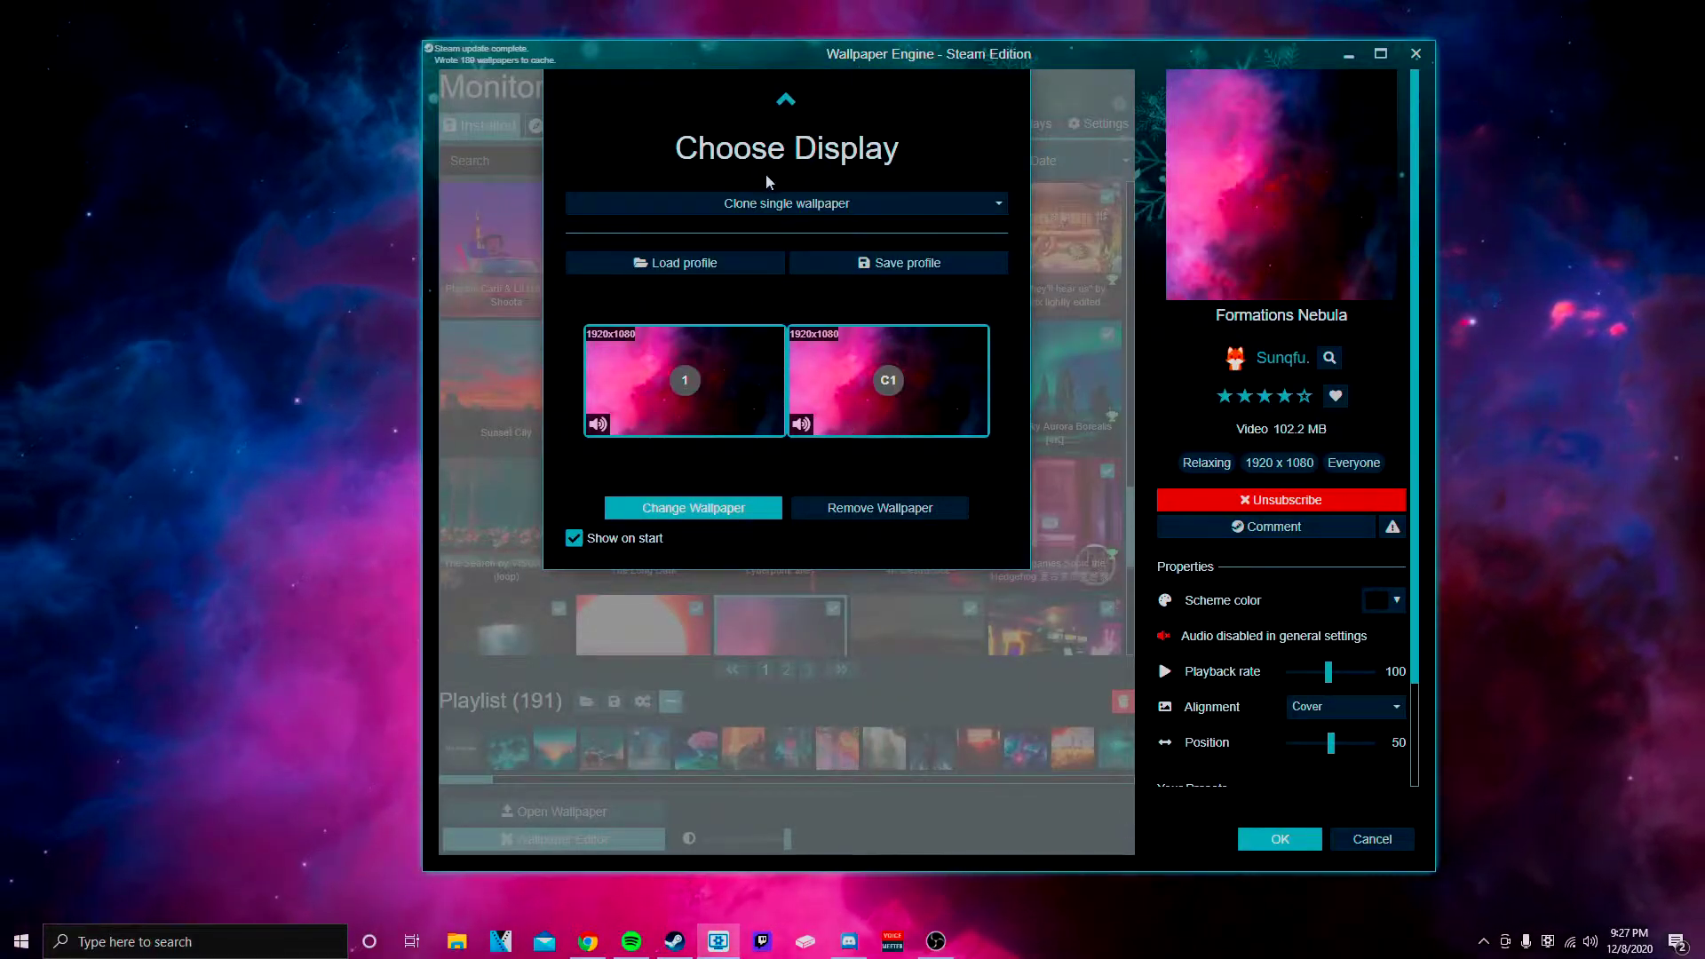
Step: Choose 'Wallpaper per display' from the multi-monitor modes and return to the installed library
click(799, 207)
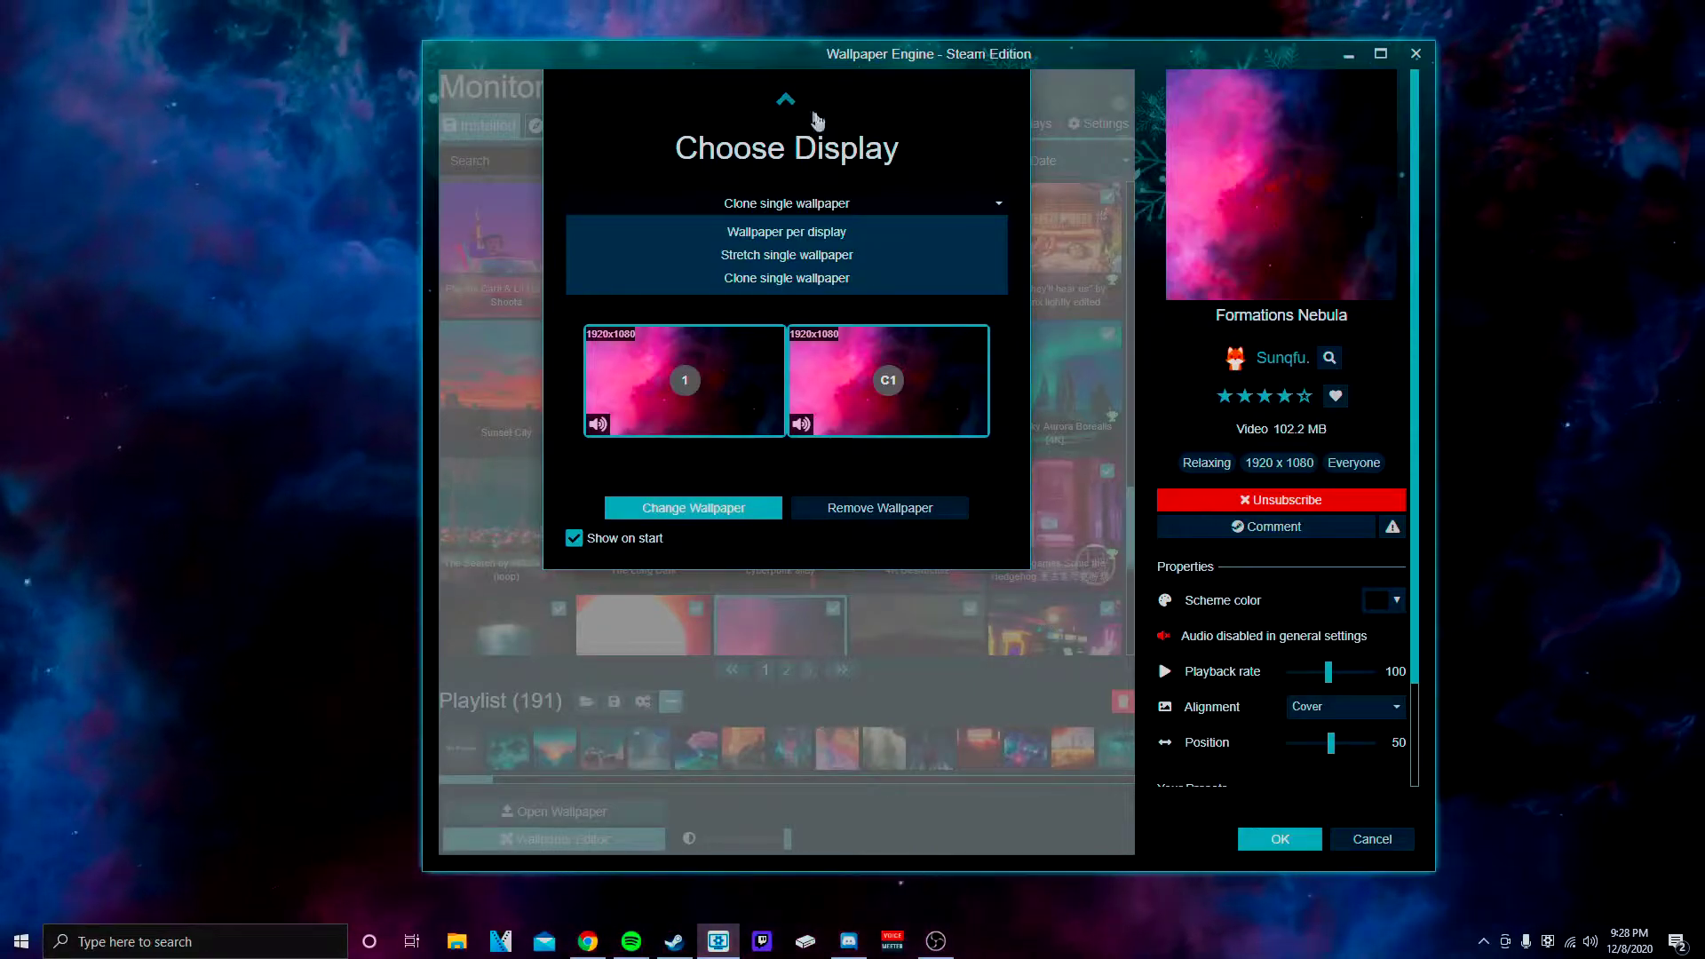
click(813, 231)
click(787, 99)
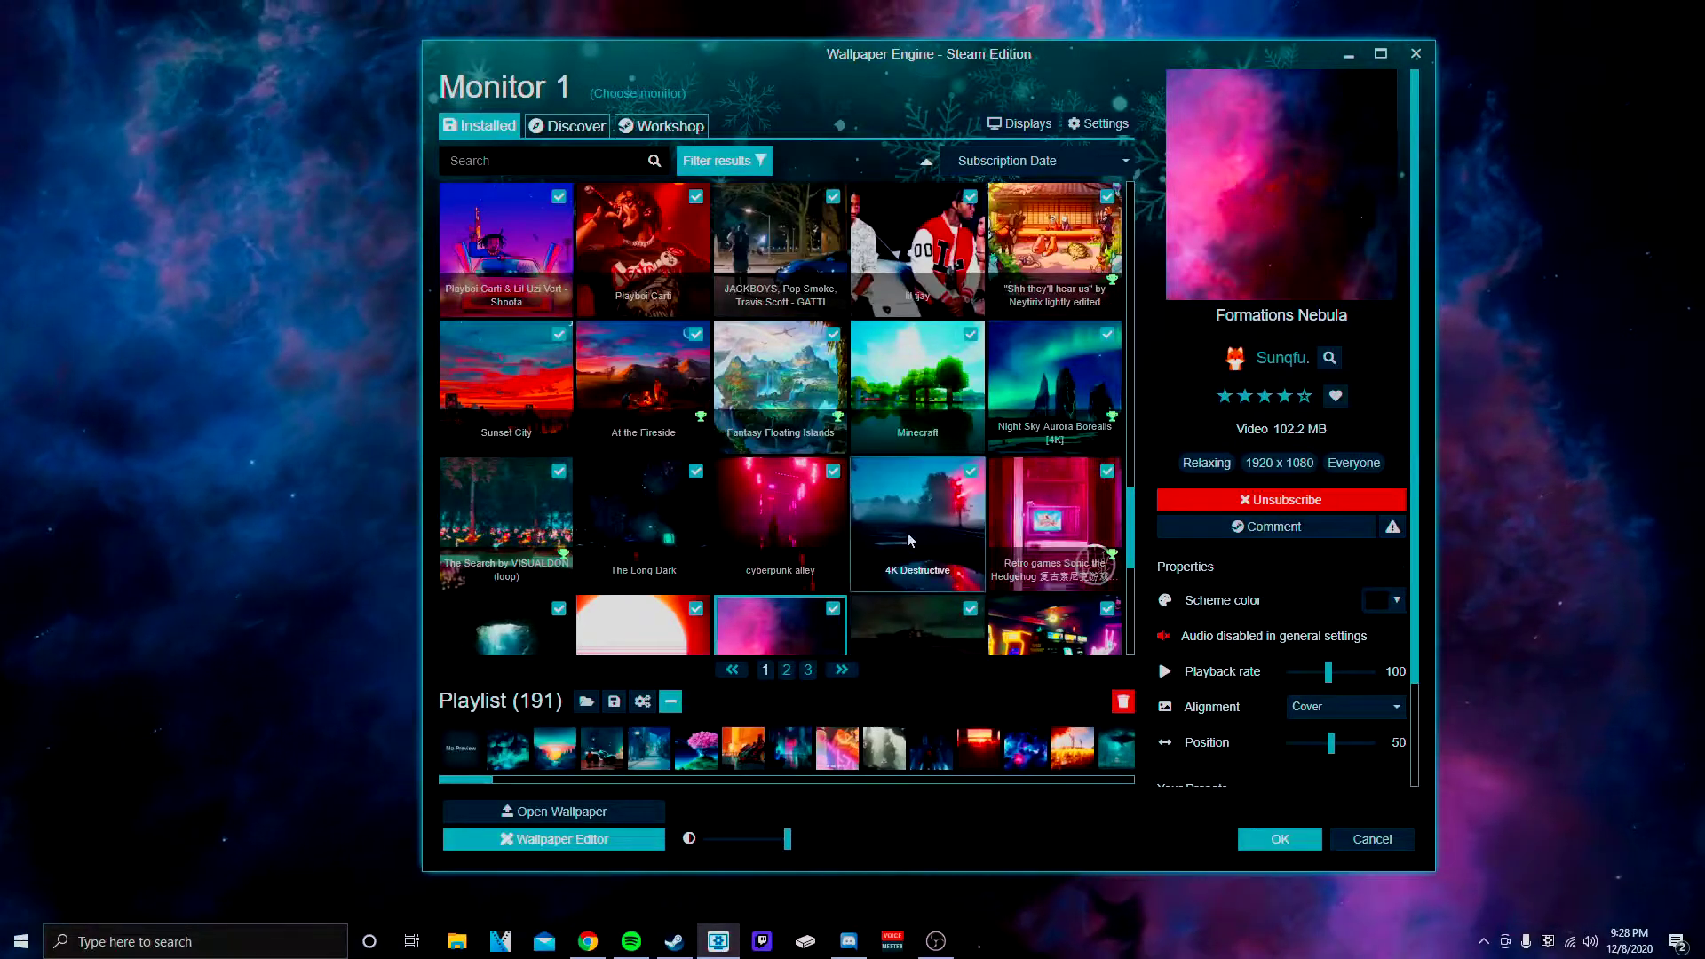
scroll(696, 457, up, 1)
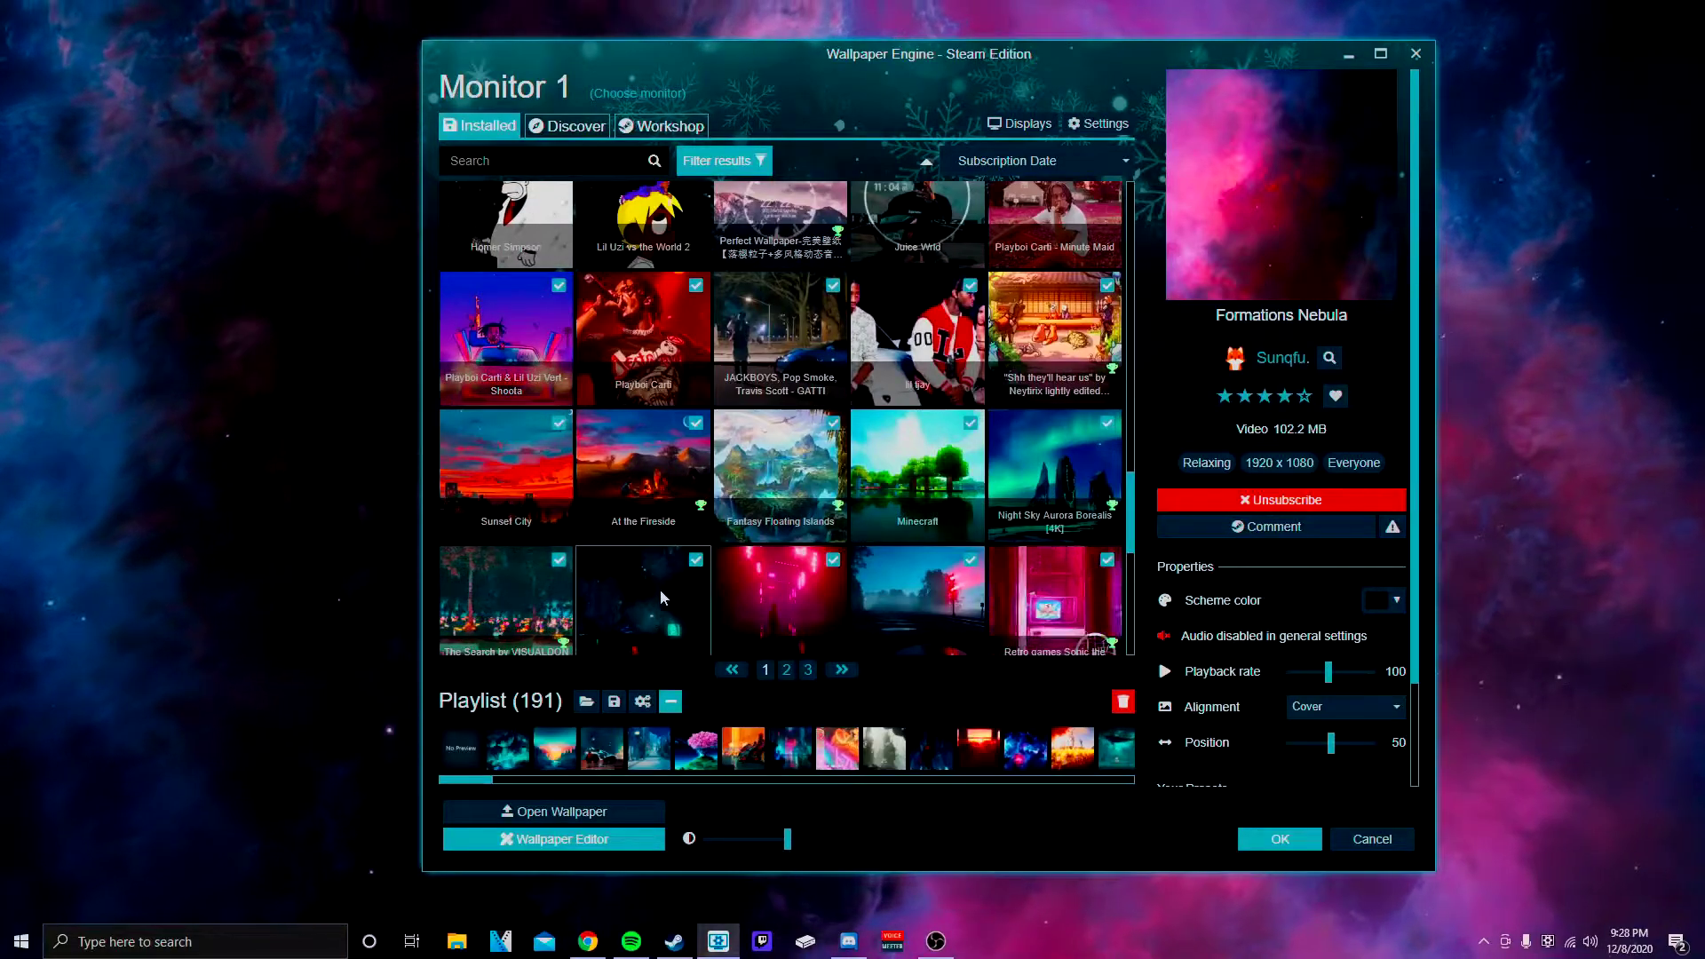
scroll(687, 542, up, 3)
scroll(759, 533, up, 3)
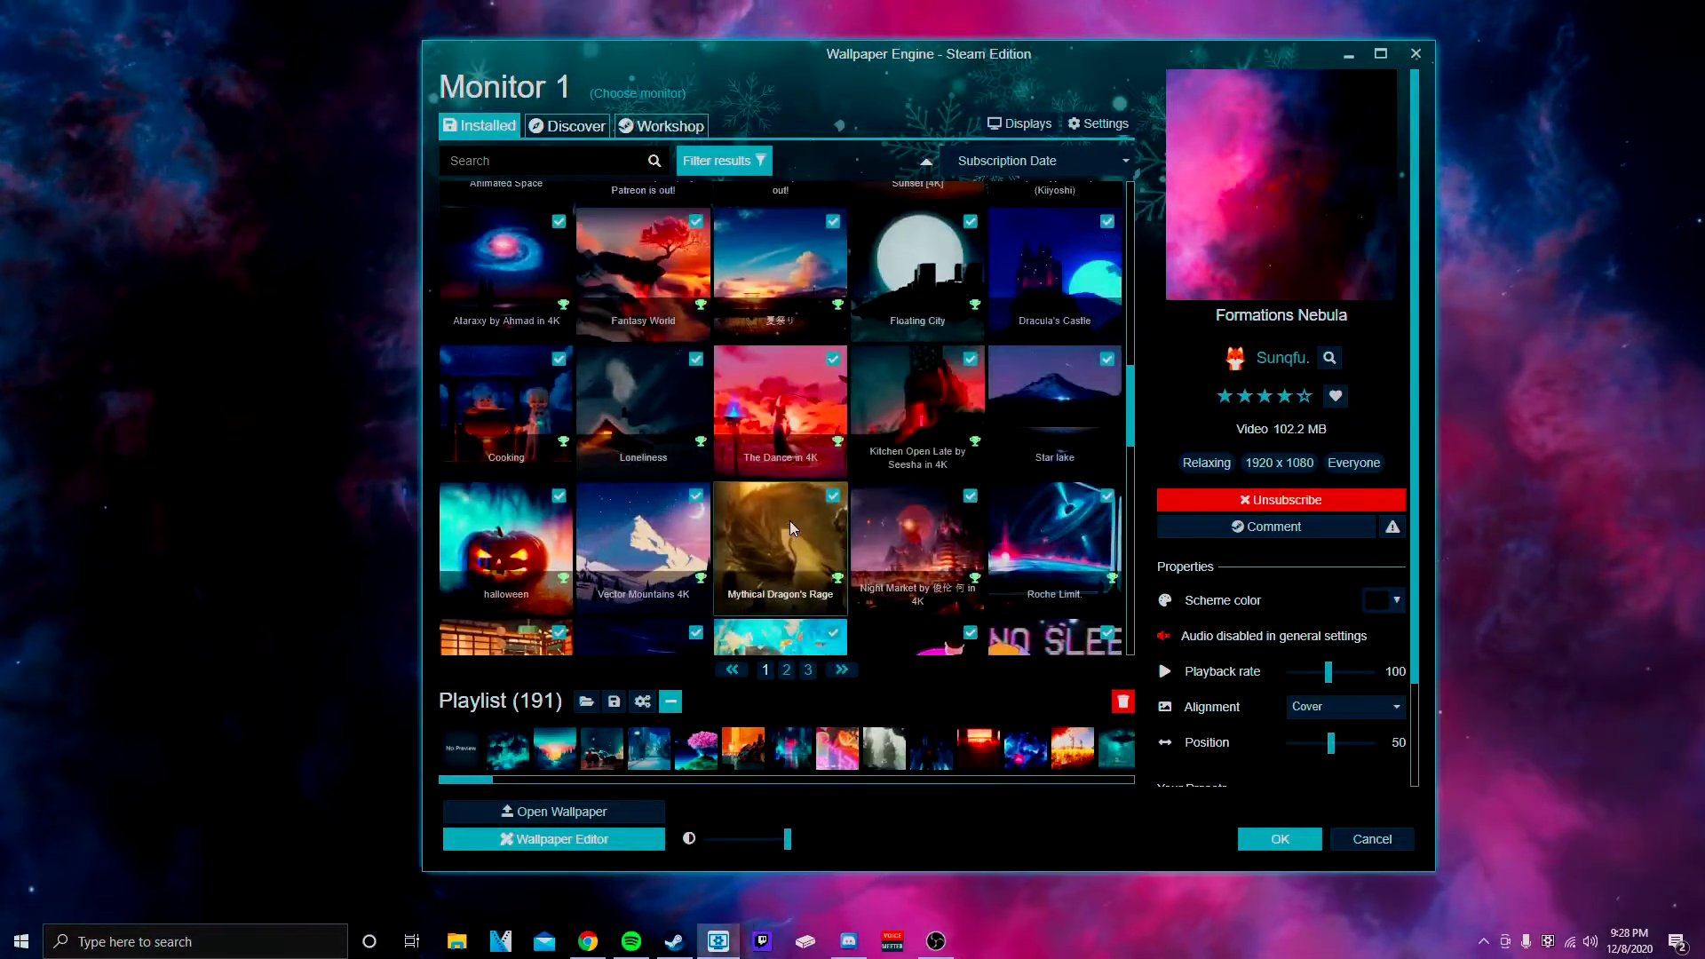
scroll(791, 521, up, 3)
scroll(794, 527, up, 3)
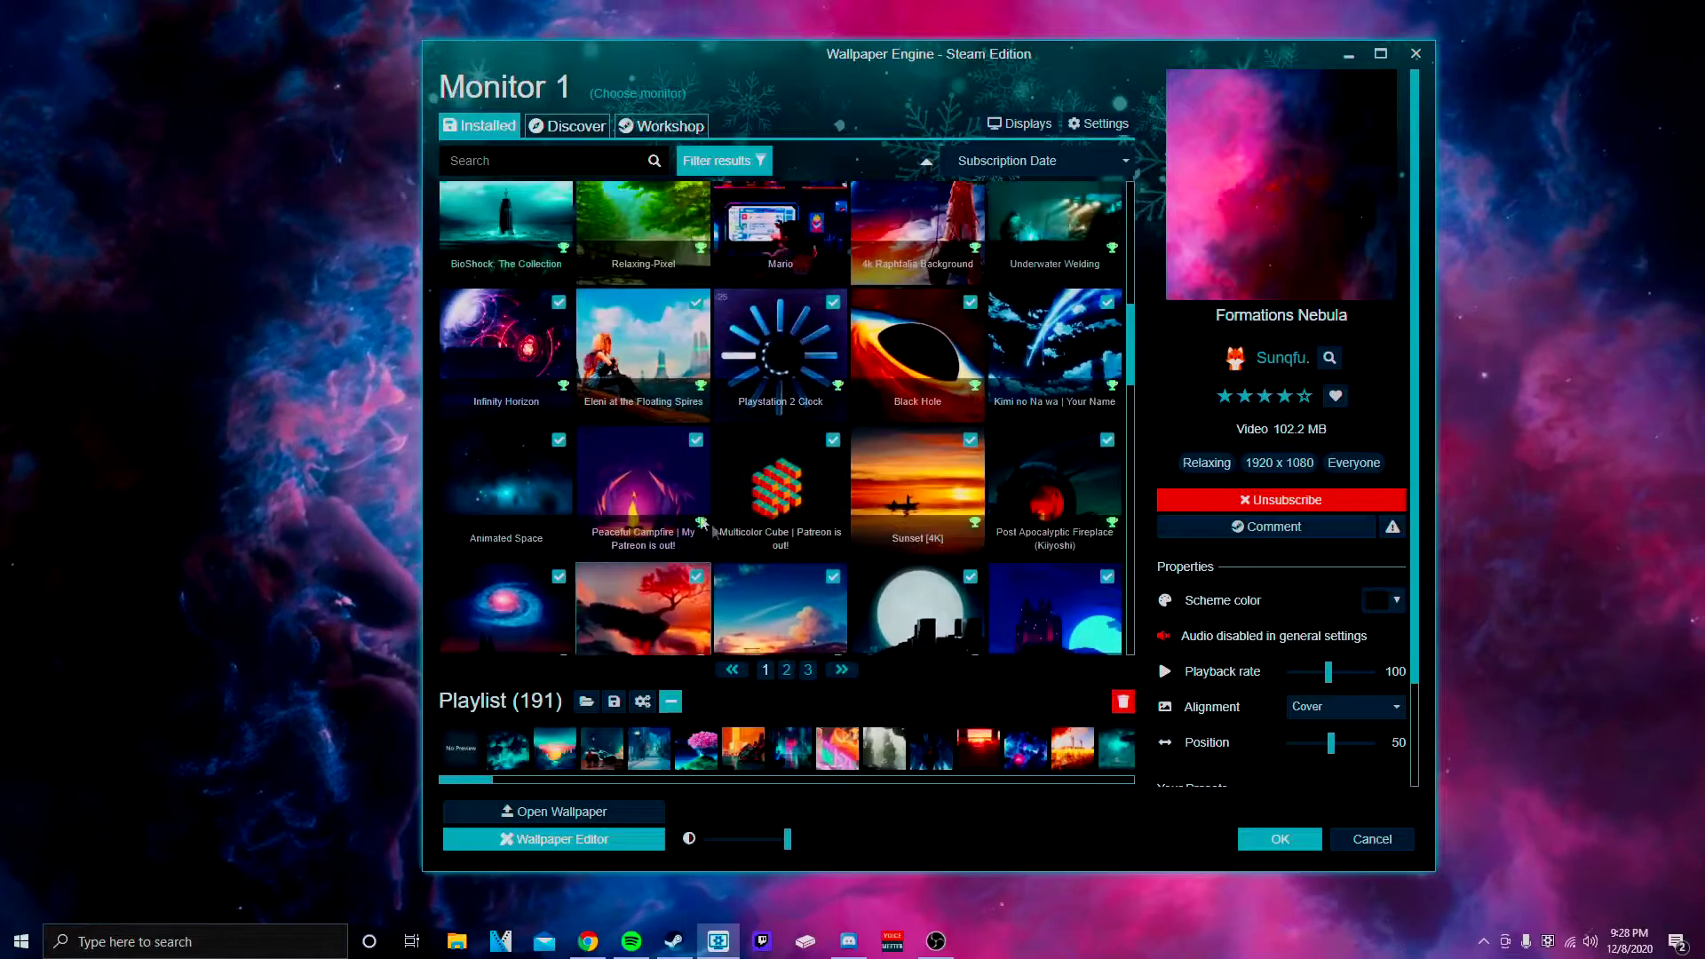
scroll(800, 534, up, 3)
Step: Apply the 90's bedroom wallpaper and view it on the desktop
click(917, 521)
click(1356, 53)
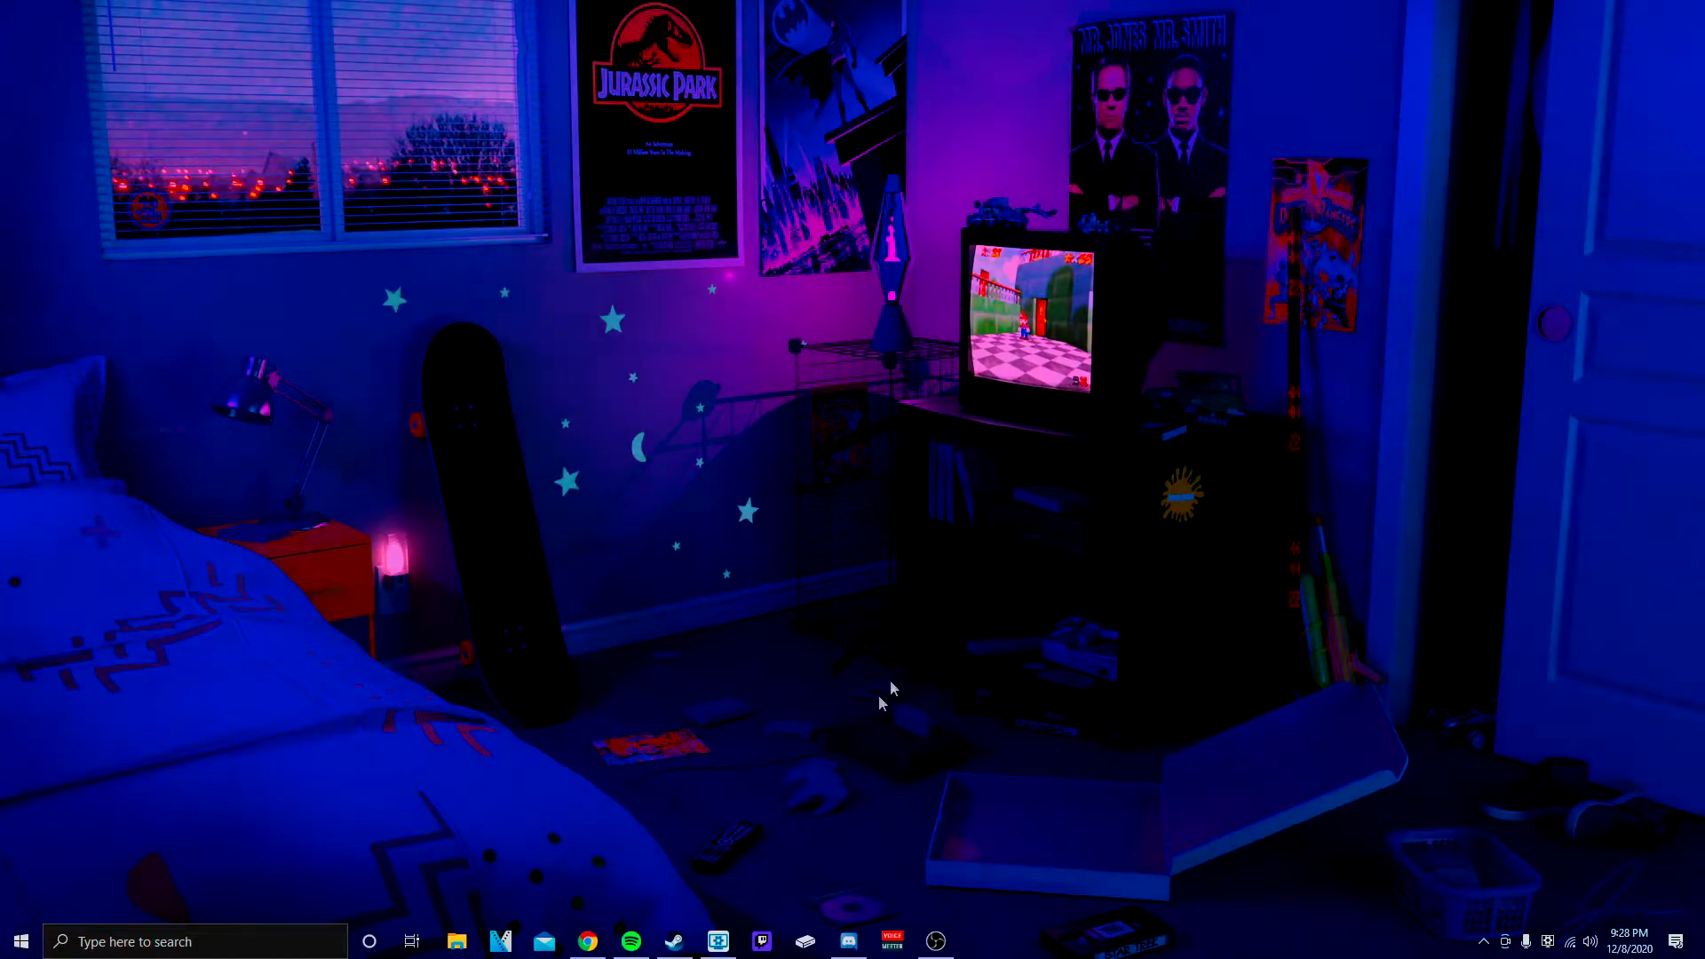
click(717, 942)
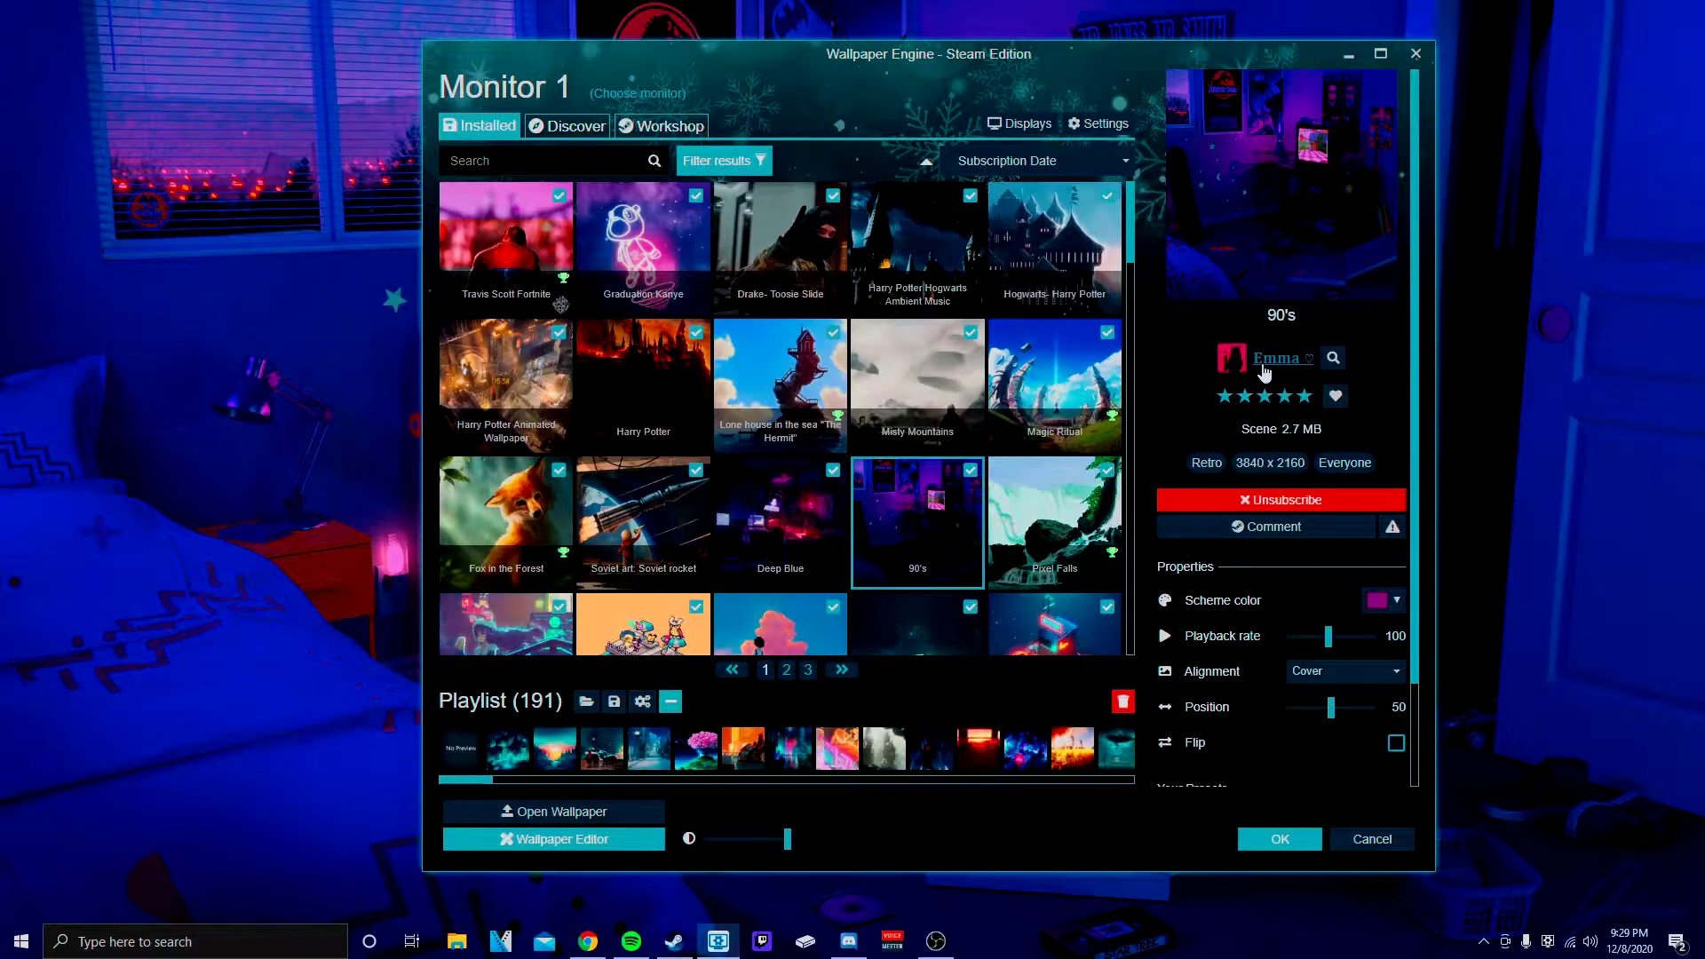
Step: Leave the moonlit pixel-art waterfall as the desktop wallpaper and reopen the library
click(1349, 59)
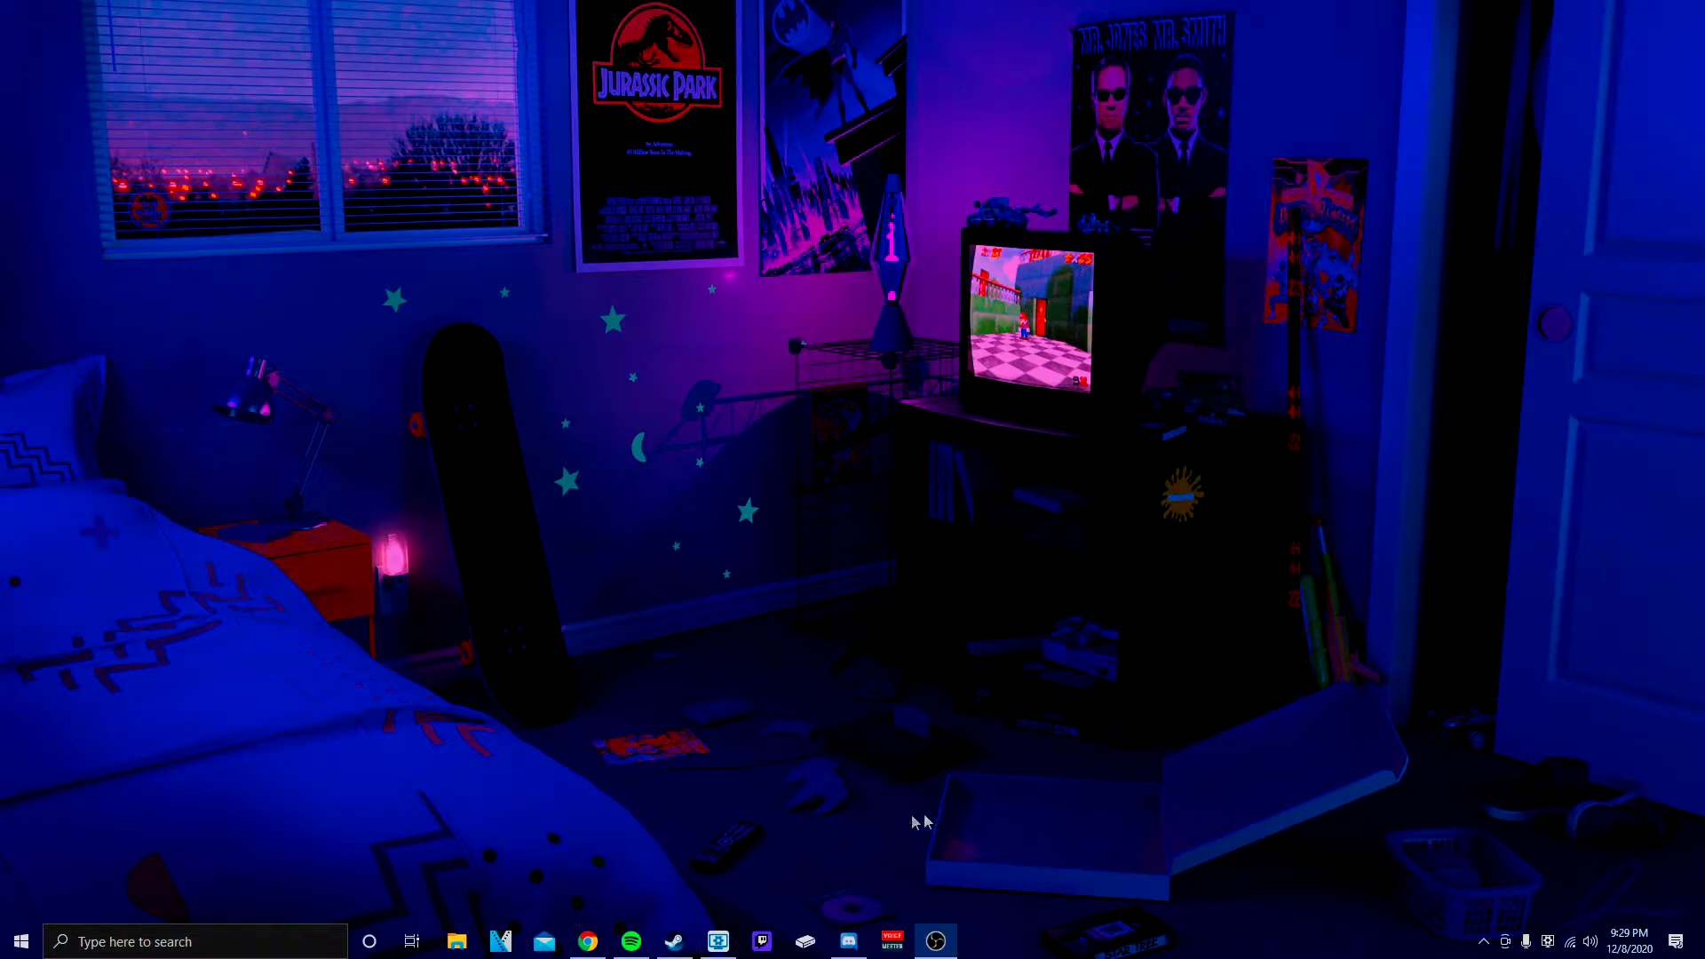
click(937, 942)
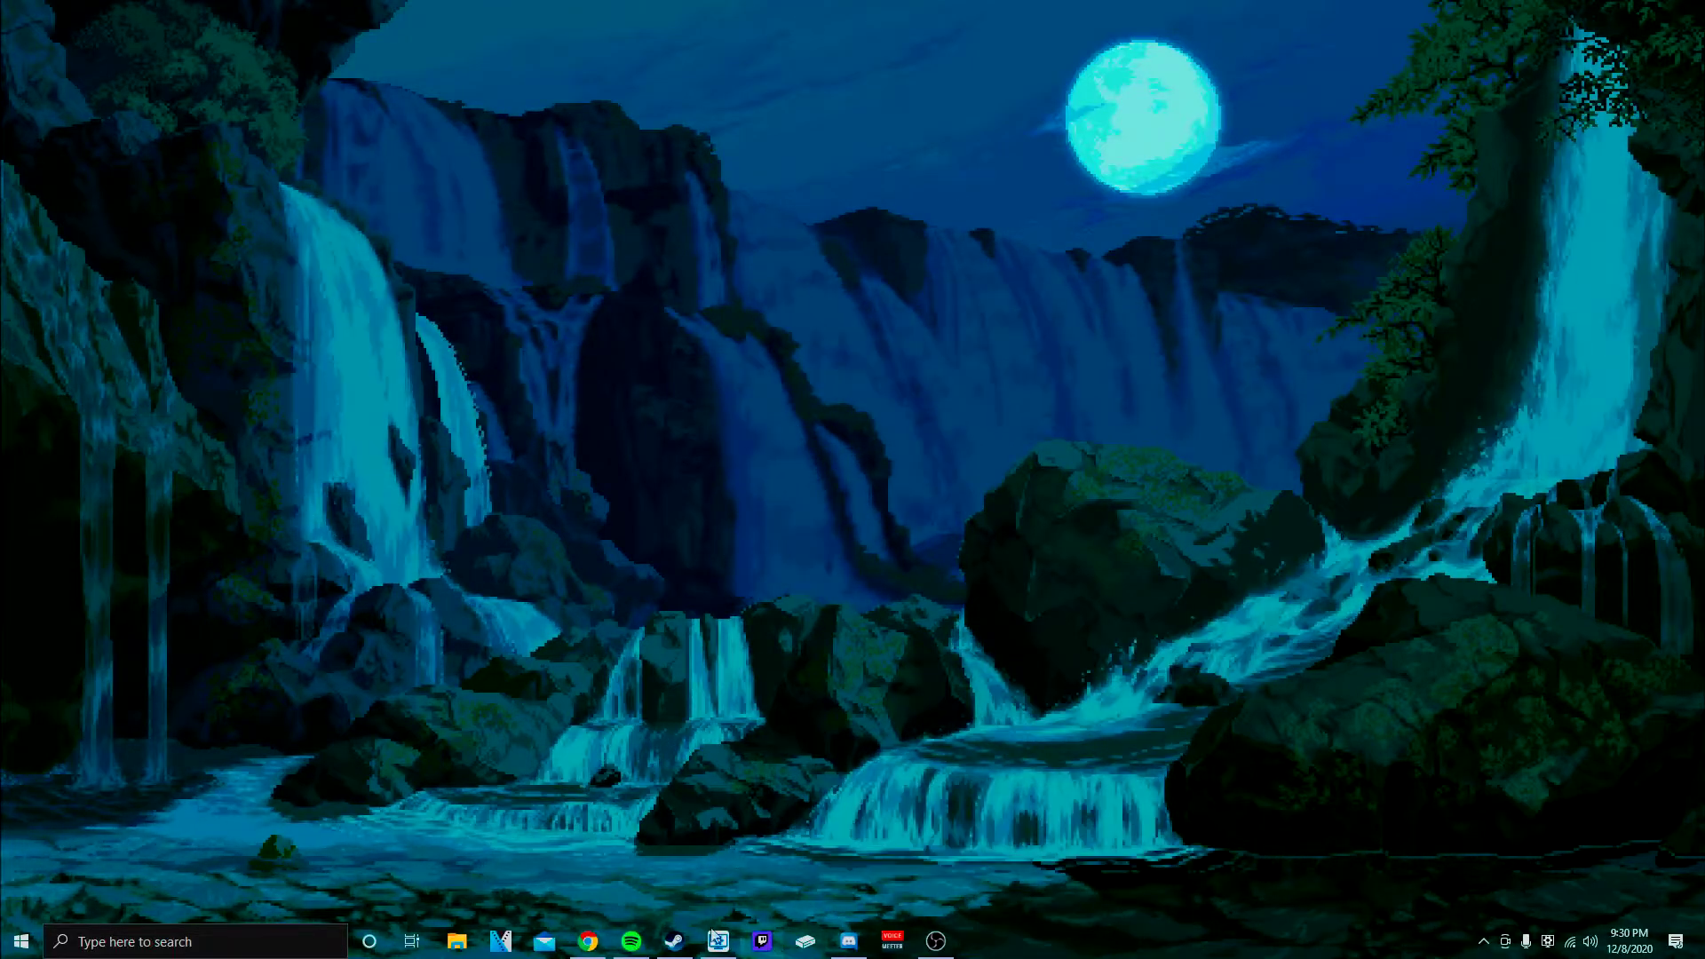
click(717, 942)
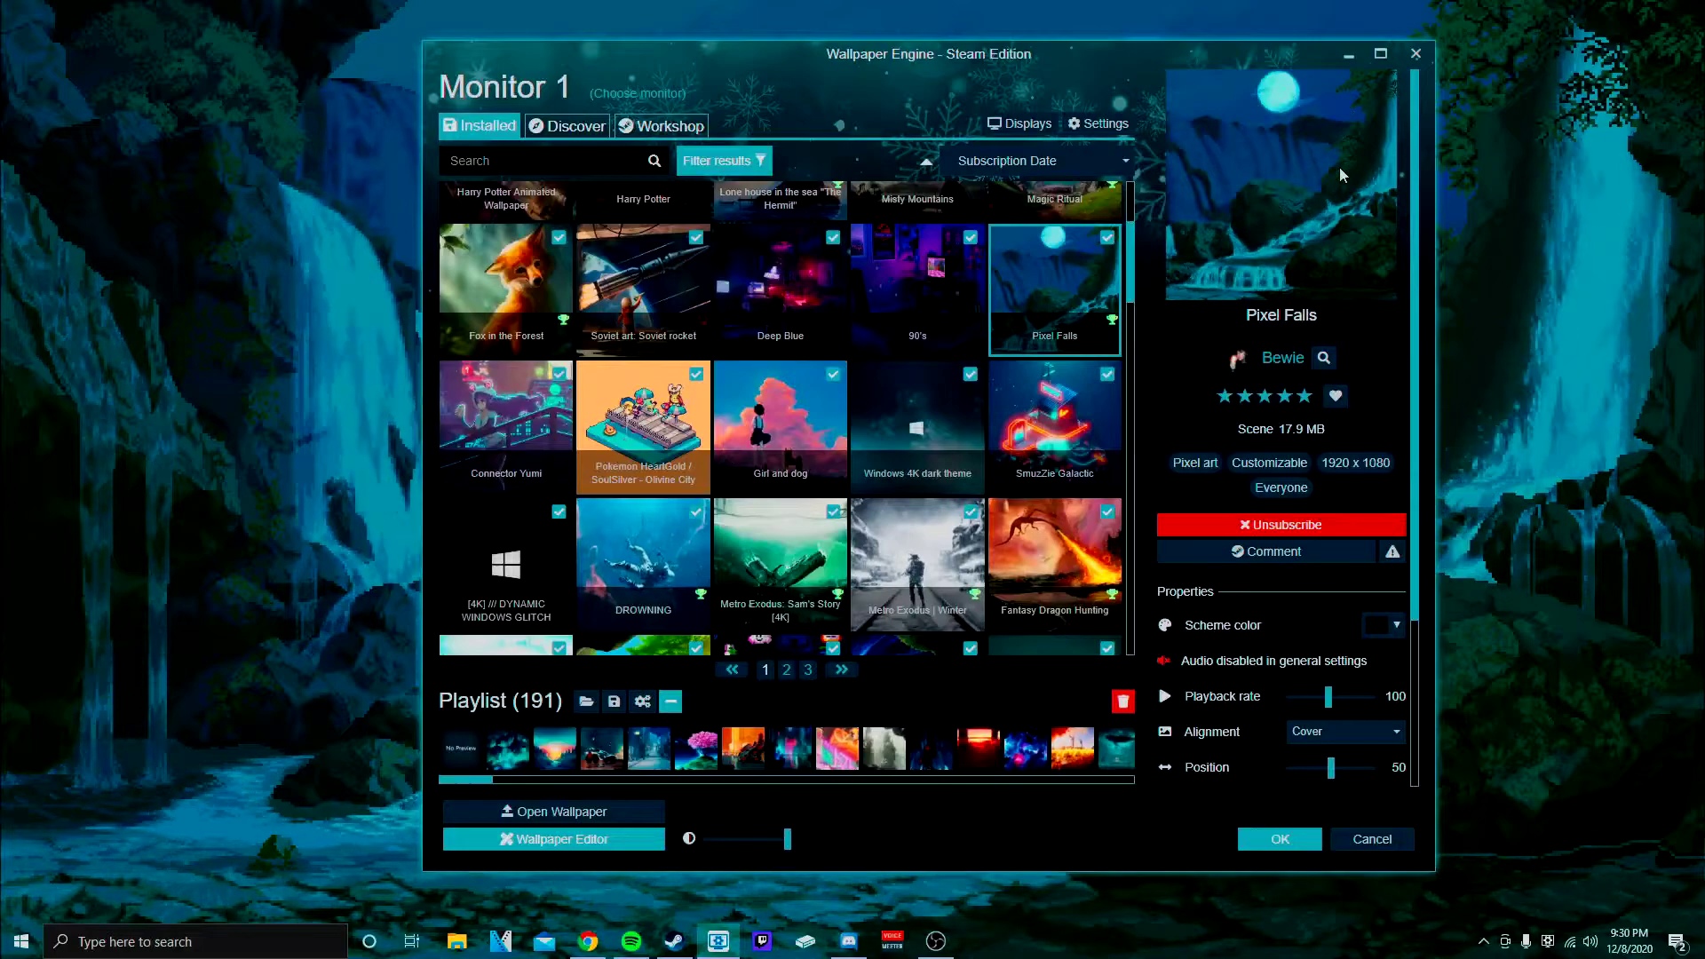
Step: Apply Metro Exodus: Sam's Story [4K] and view it on the desktop
click(779, 559)
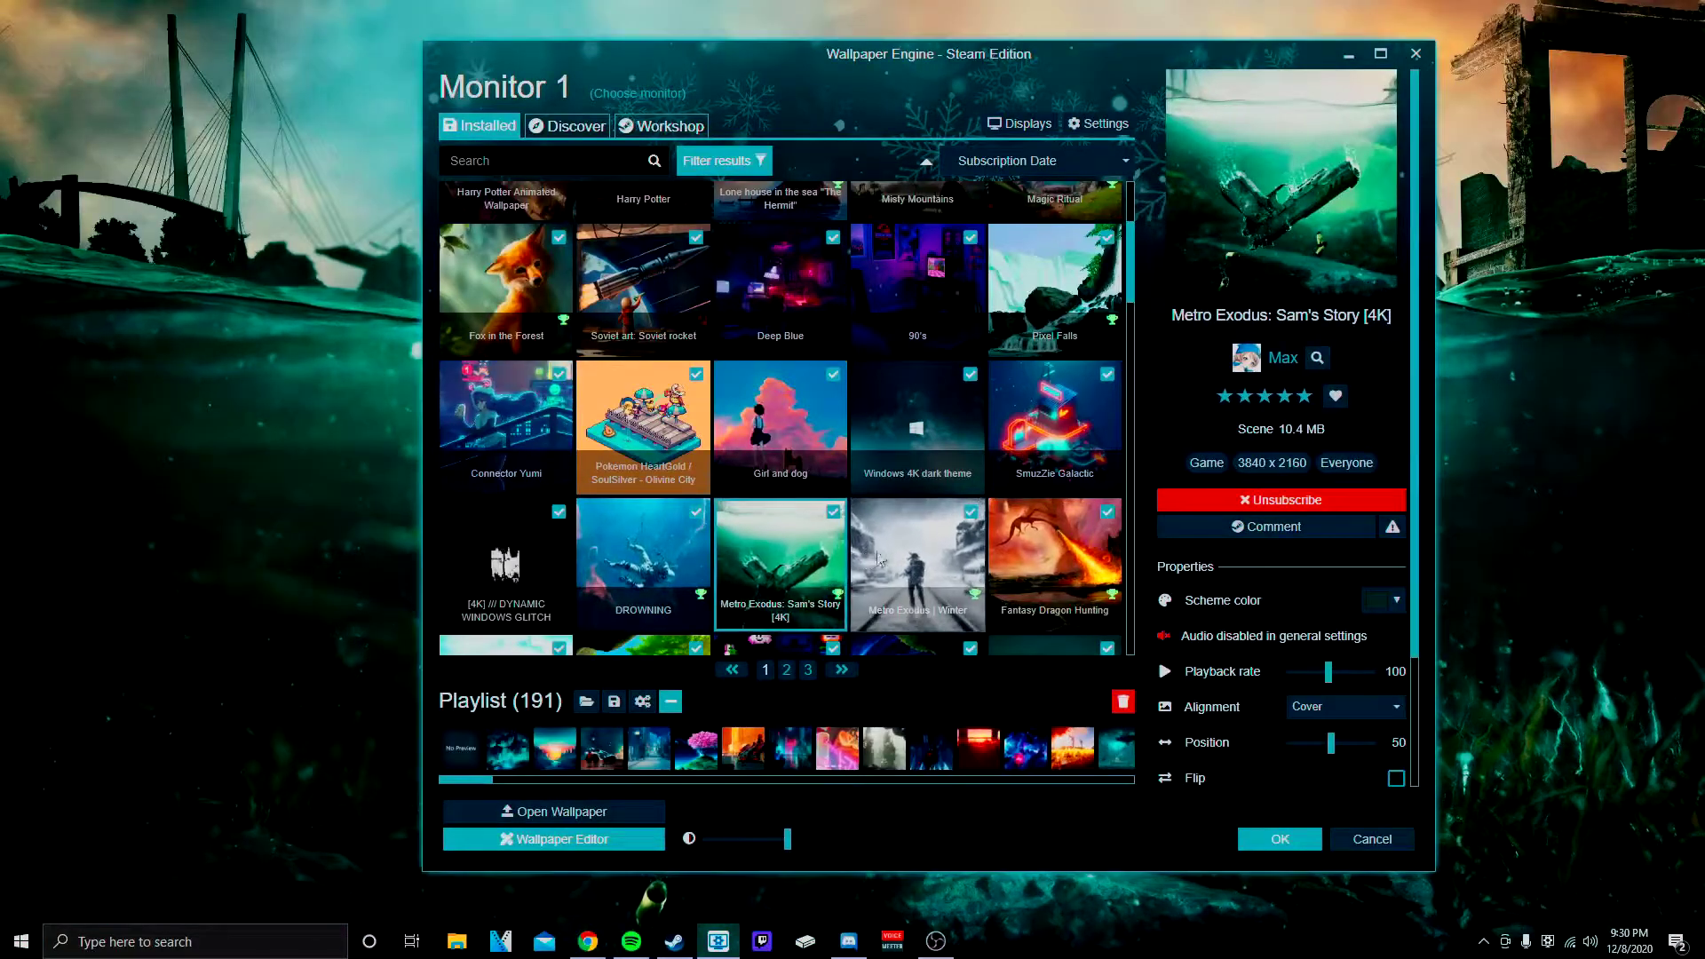
click(1350, 54)
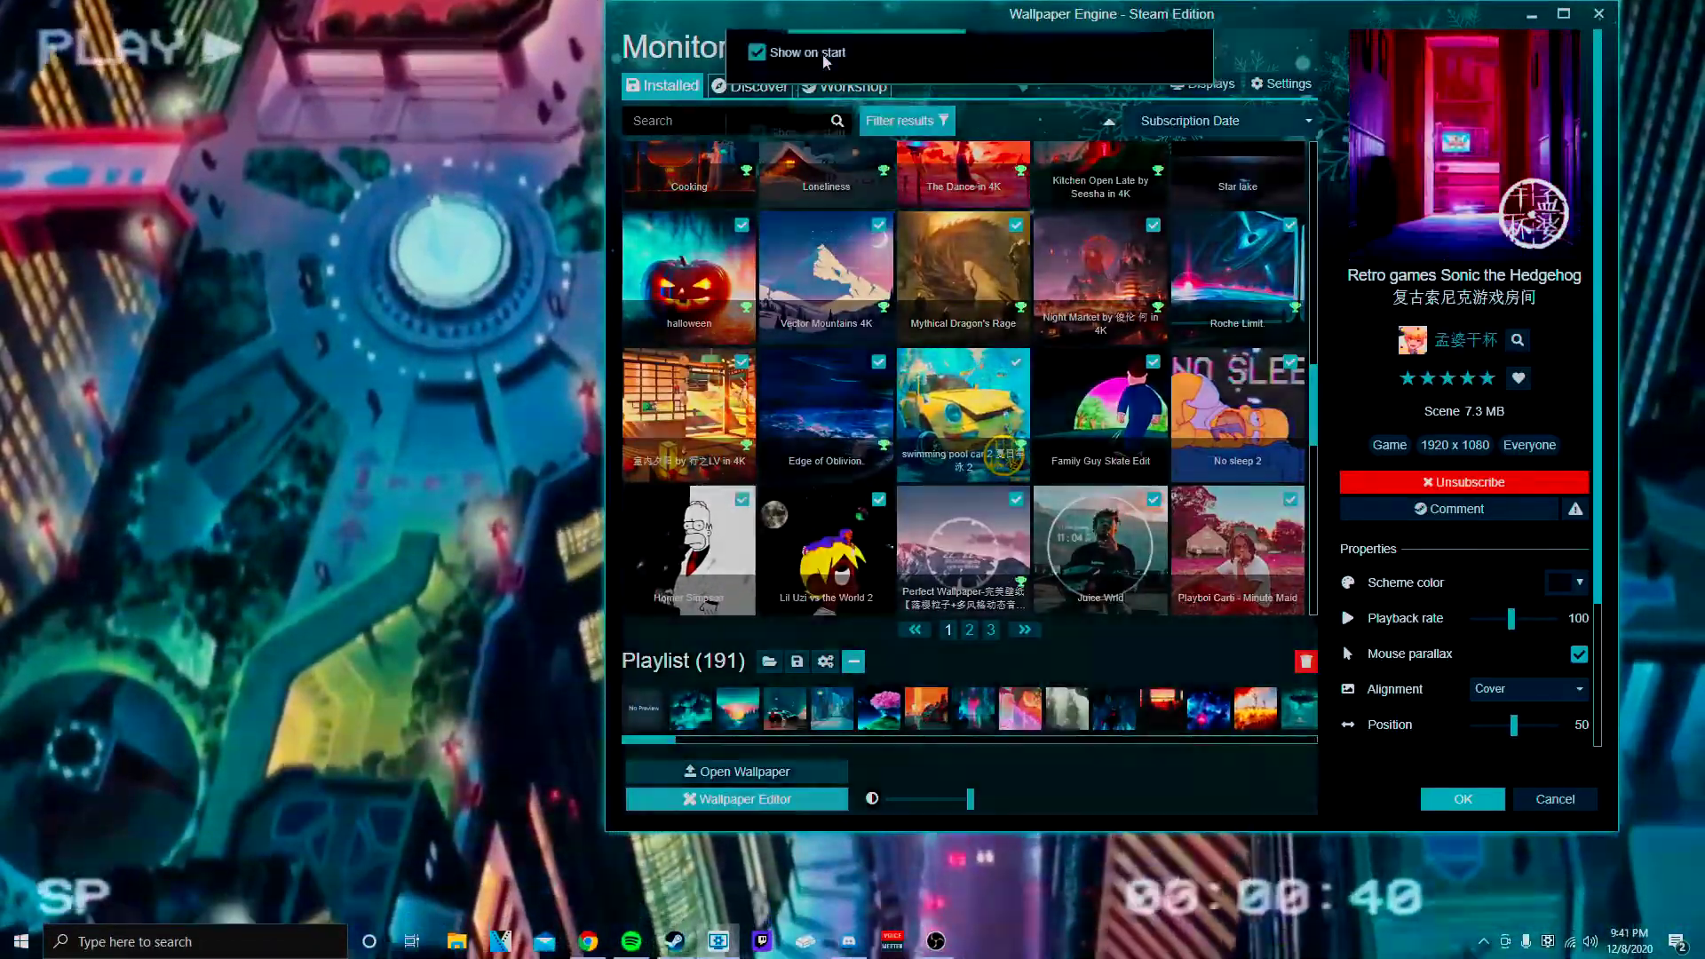
Step: Browse the Discover page's curated wallpaper collections, then head to the Steam Workshop catalogue
click(821, 54)
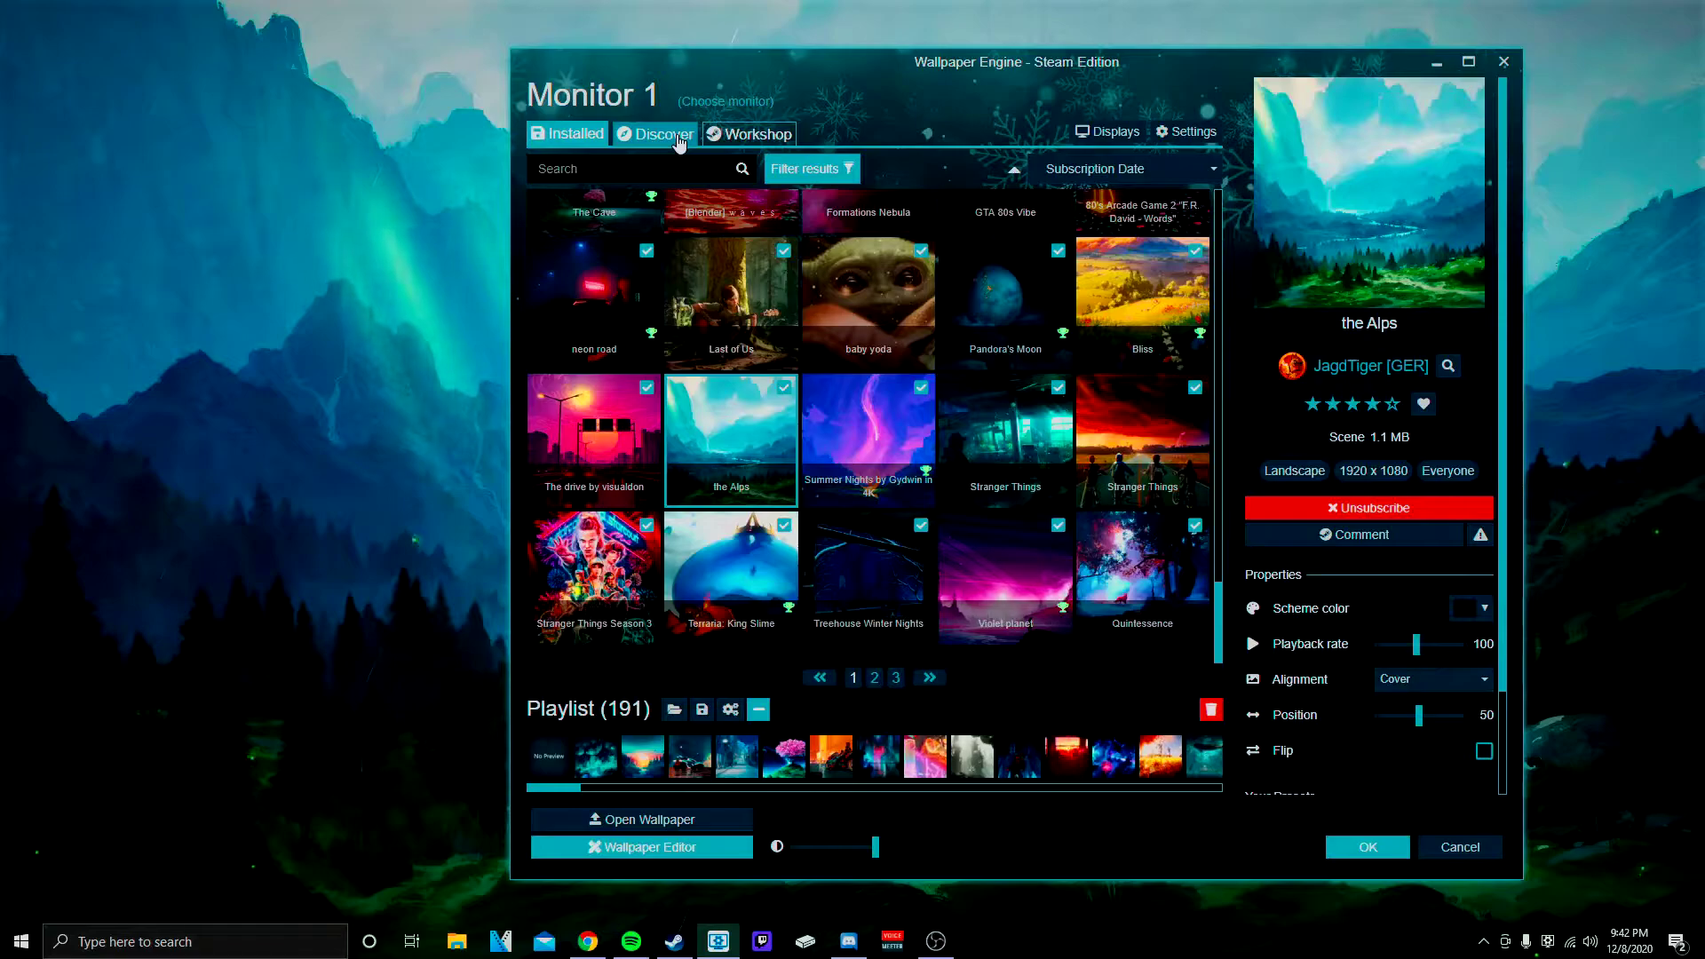
click(680, 138)
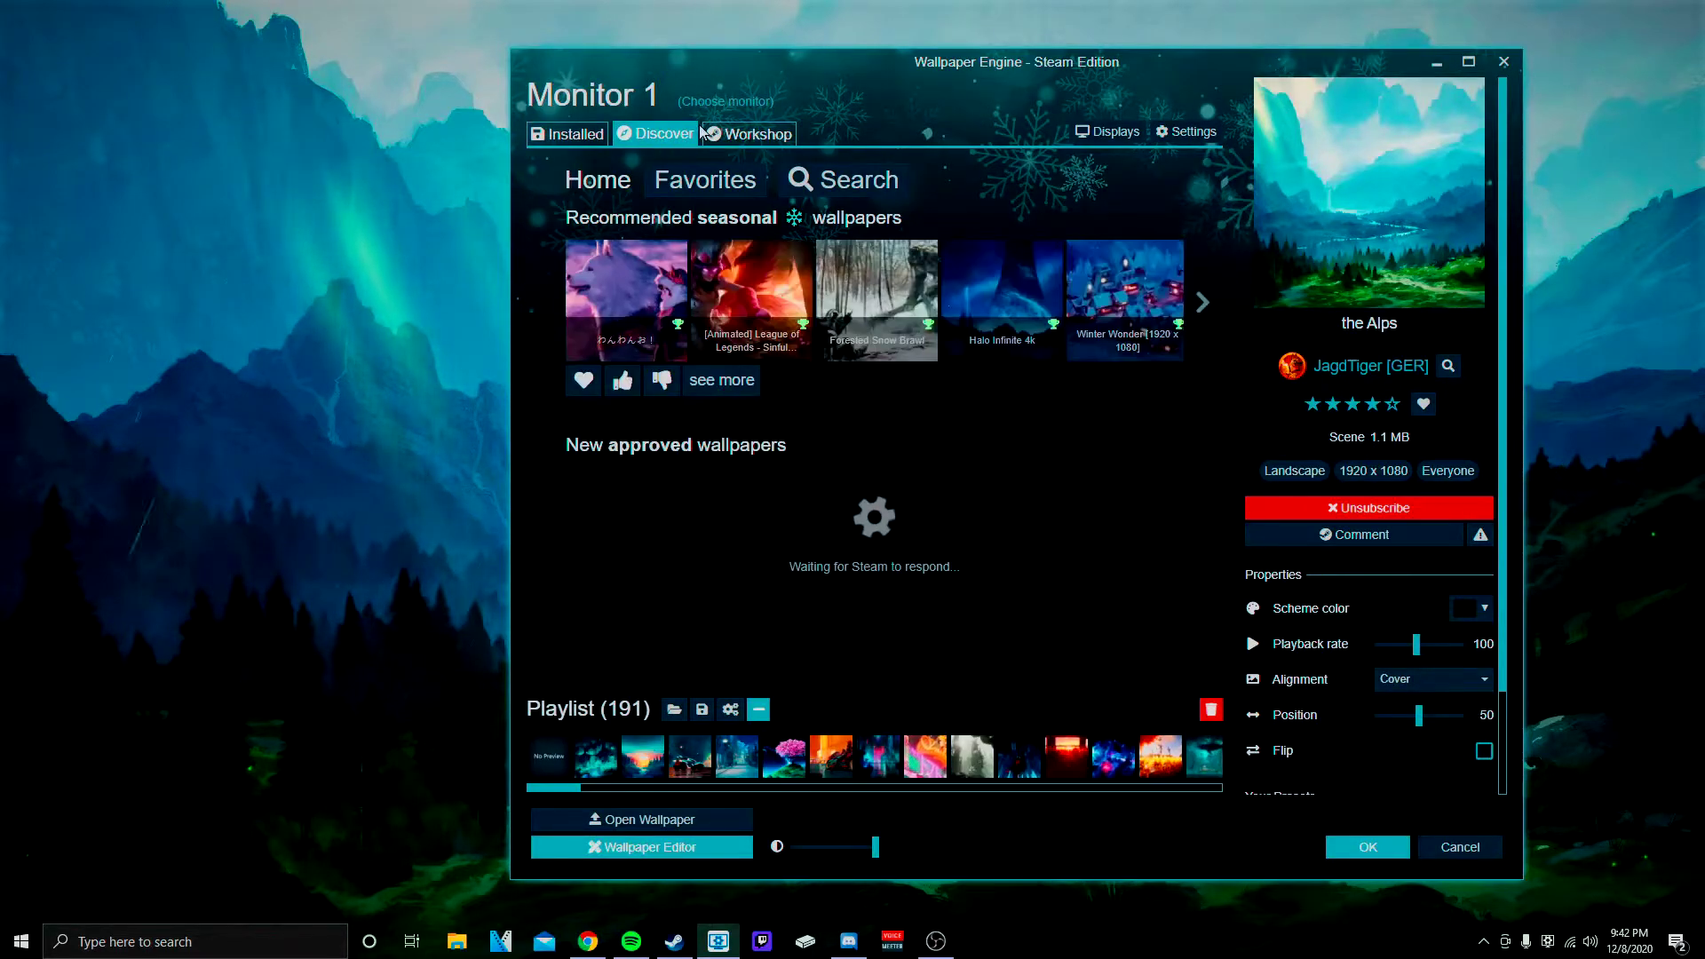
scroll(926, 405, down, 2)
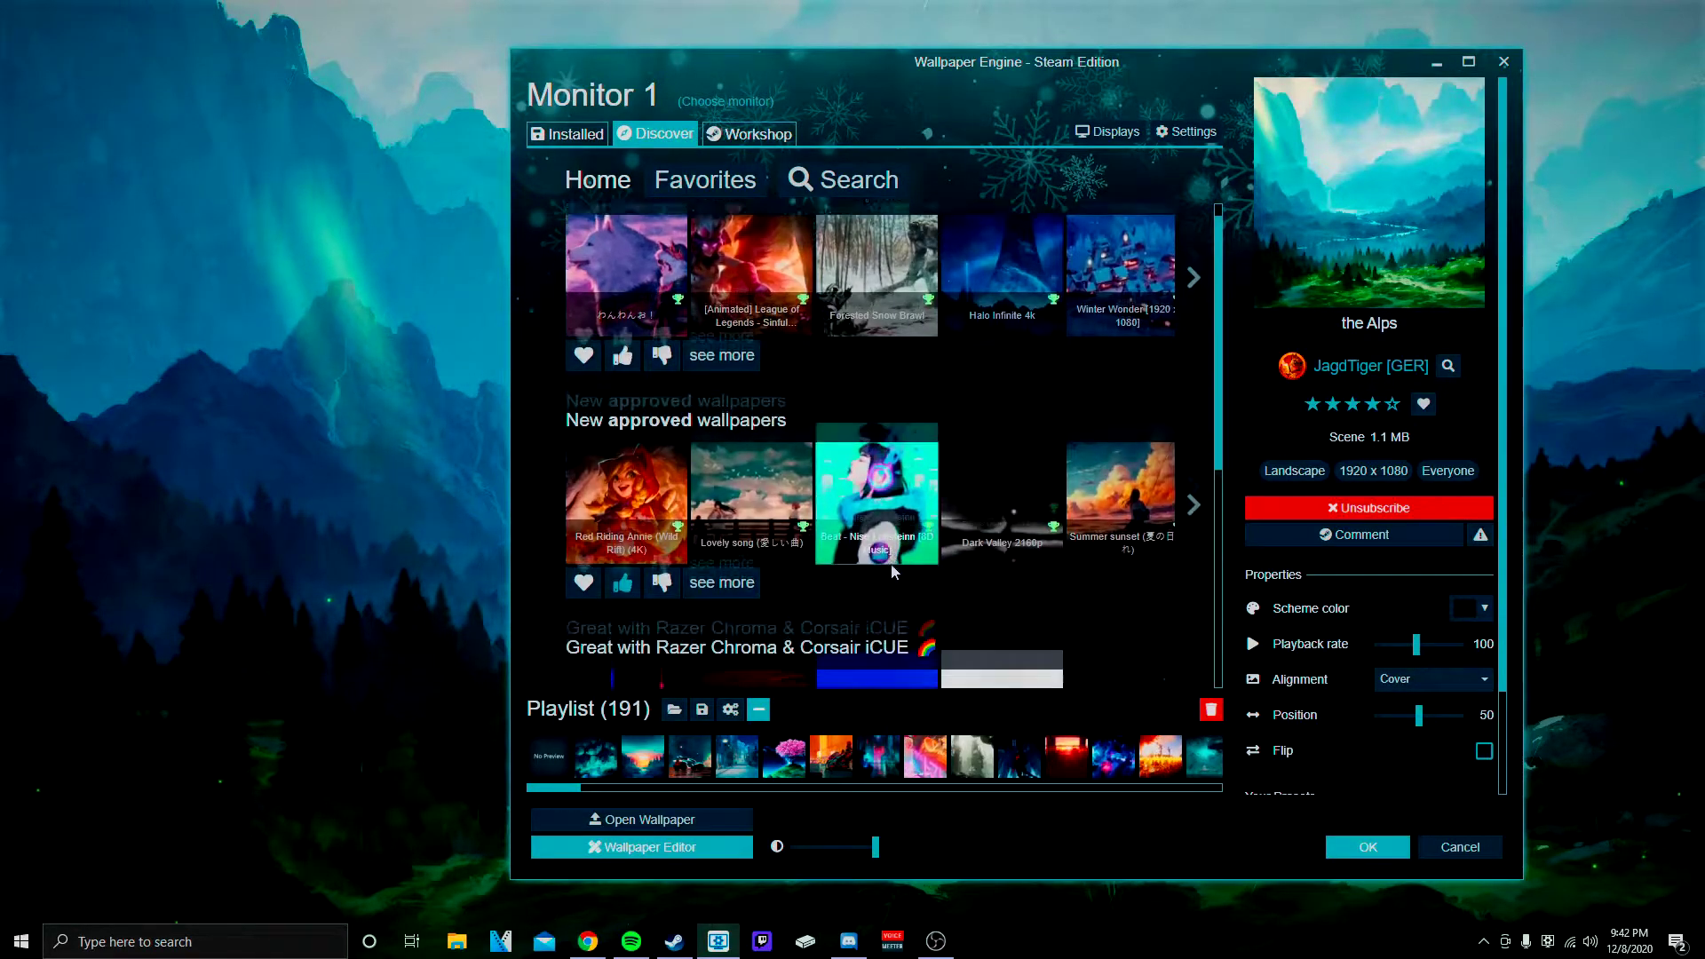
scroll(778, 429, down, 3)
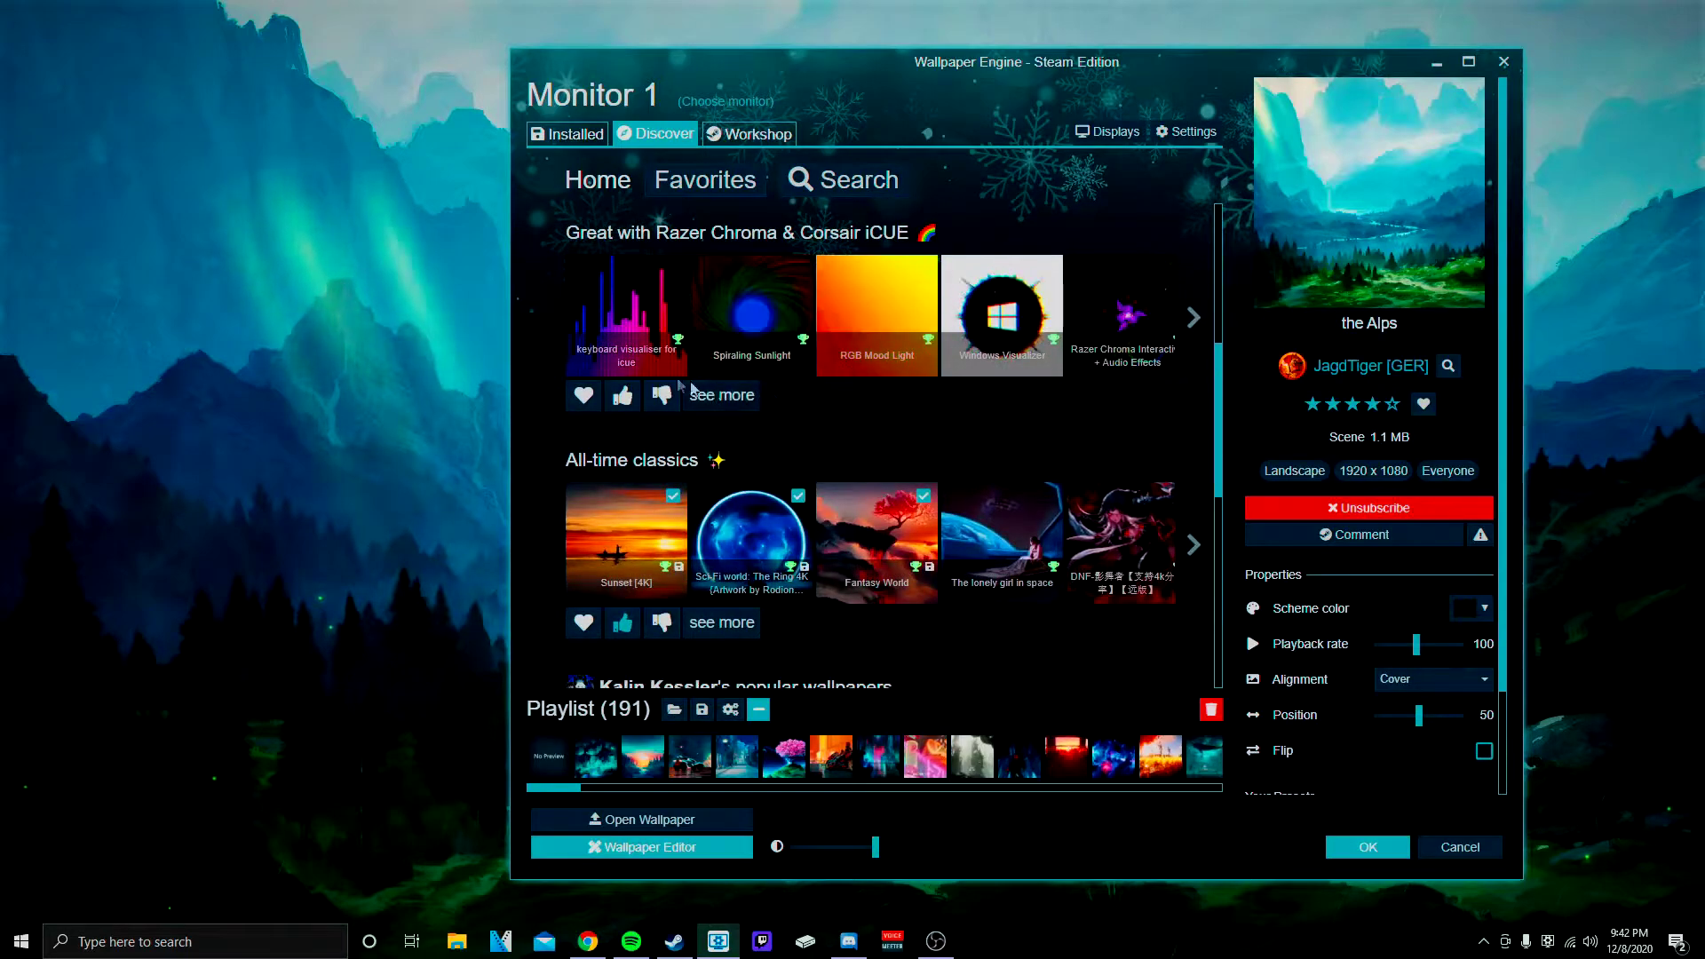
scroll(933, 399, down, 2)
scroll(1021, 386, down, 2)
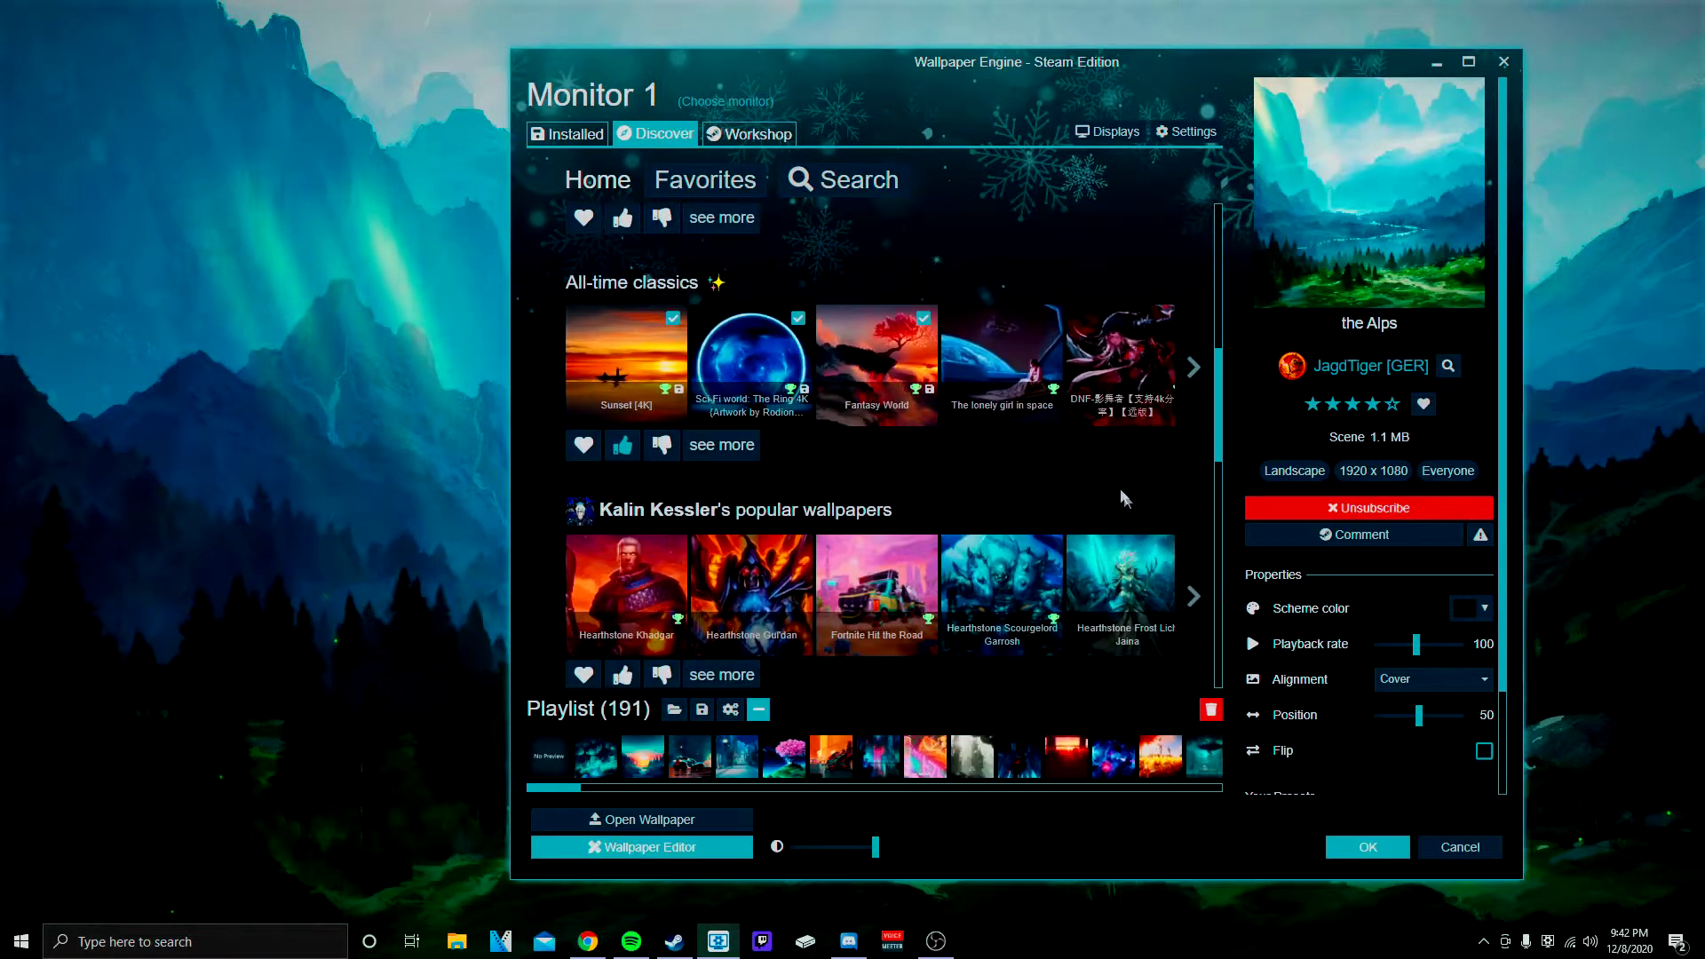
scroll(933, 440, down, 3)
scroll(1135, 556, down, 3)
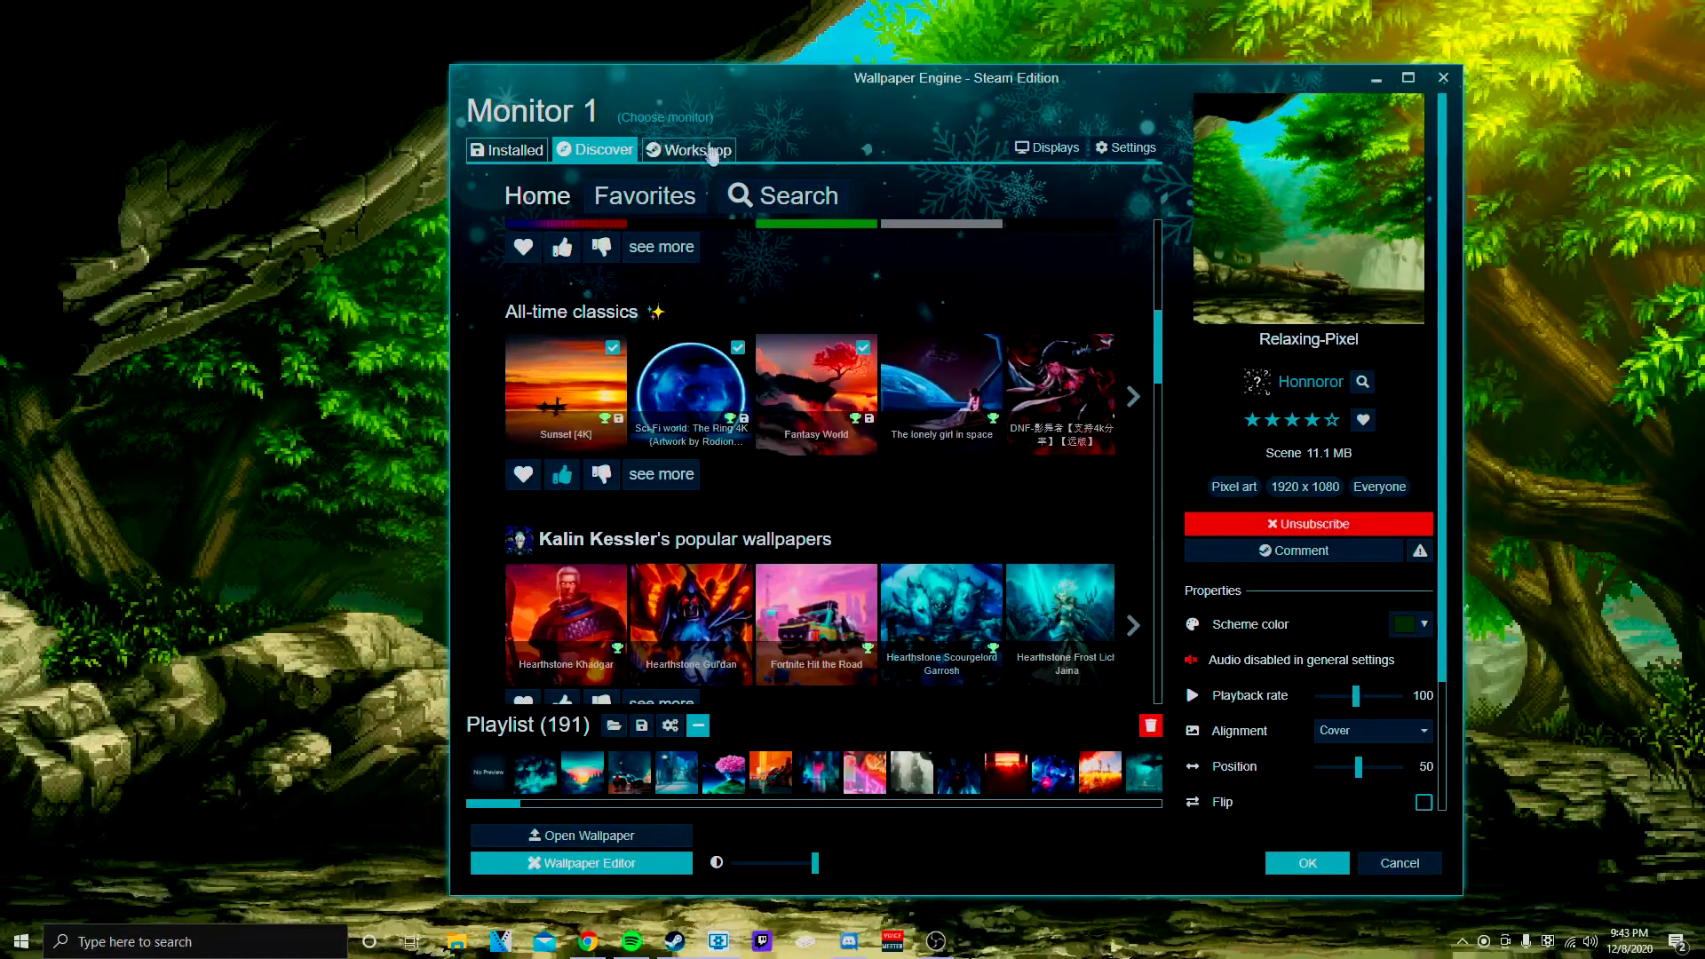
click(711, 155)
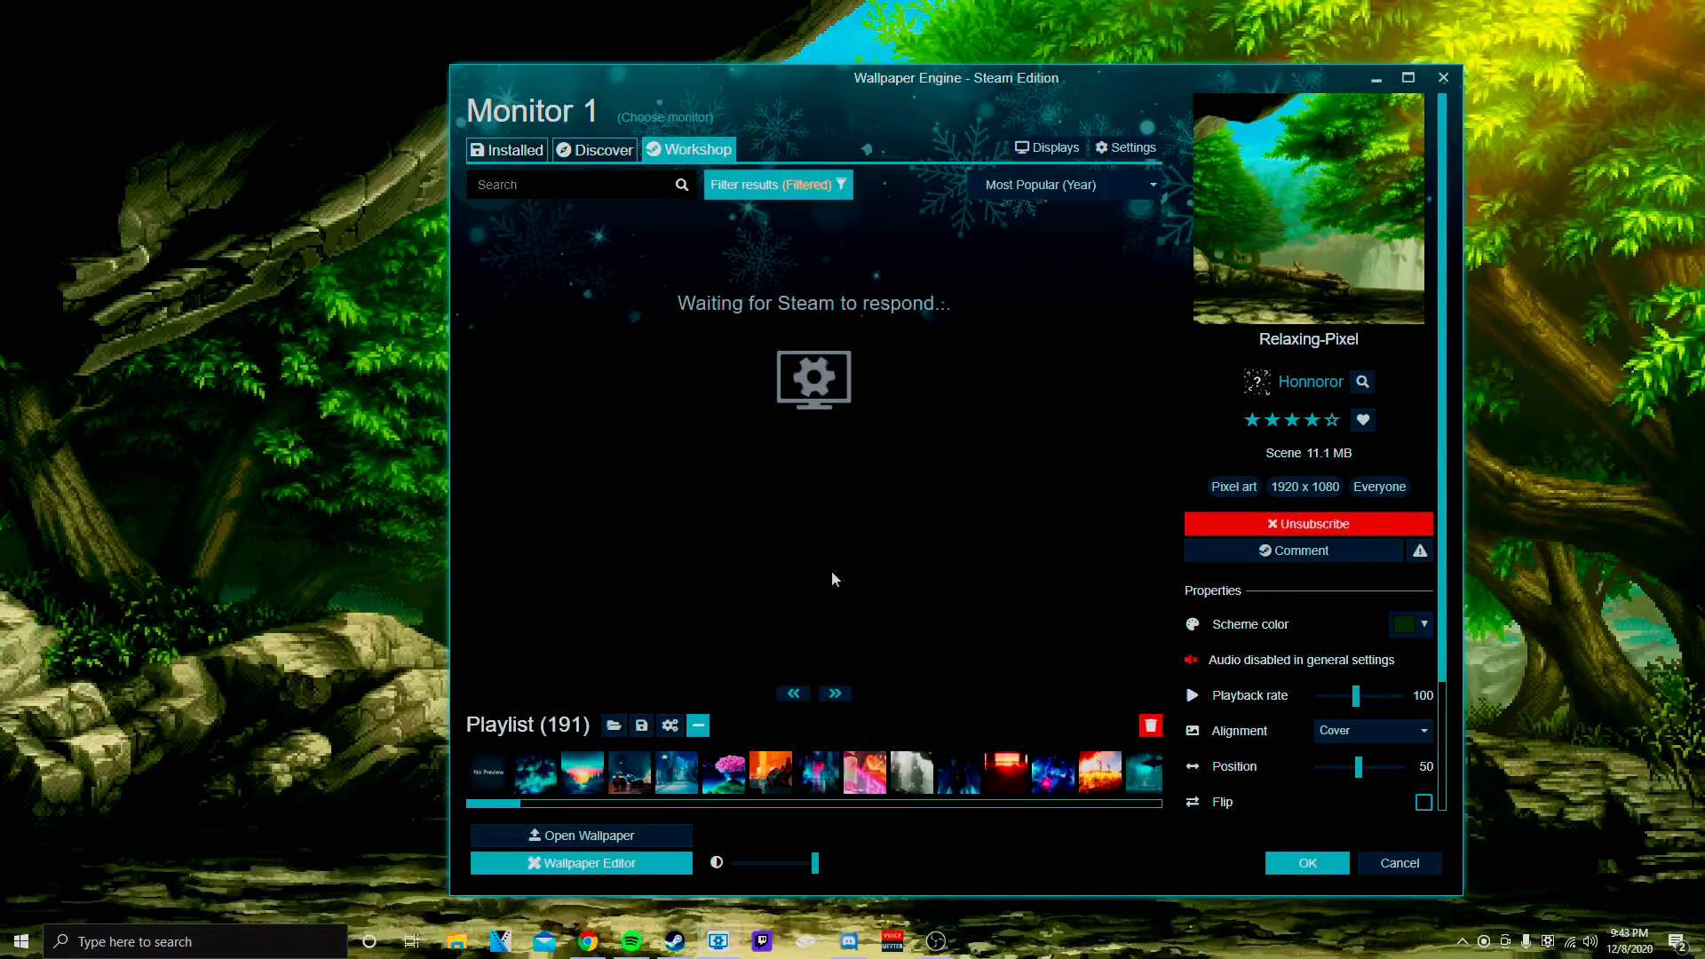
scroll(757, 512, down, 2)
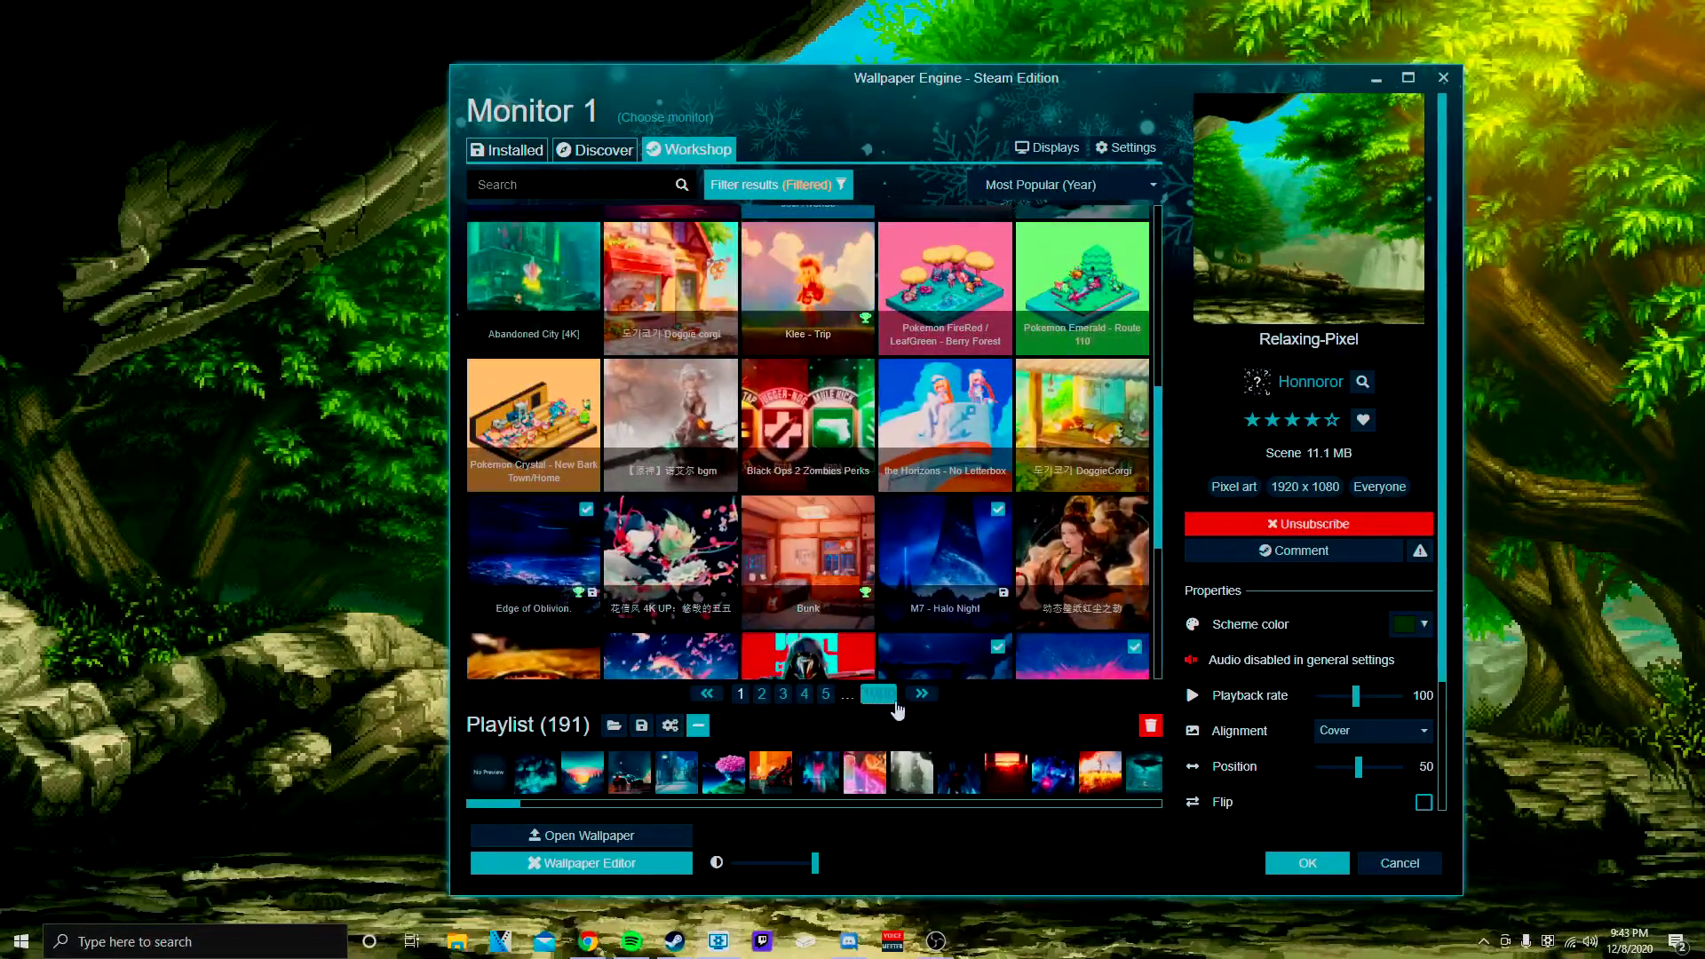
scroll(933, 533, up, 4)
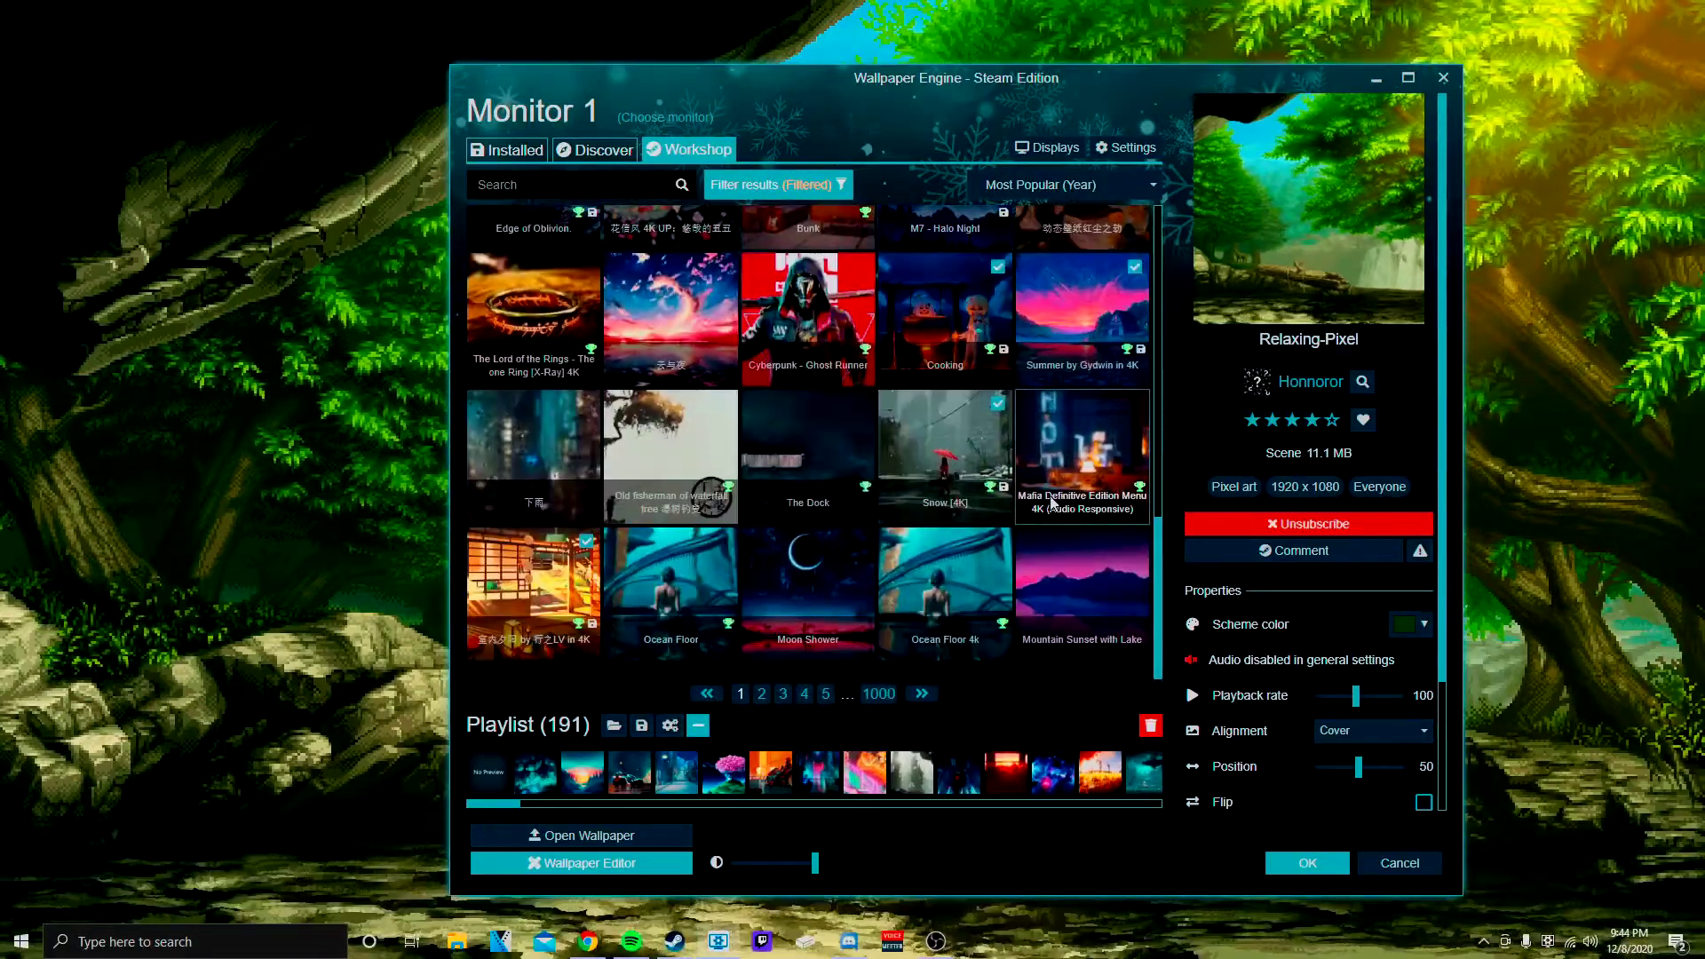
scroll(1012, 615, down, 3)
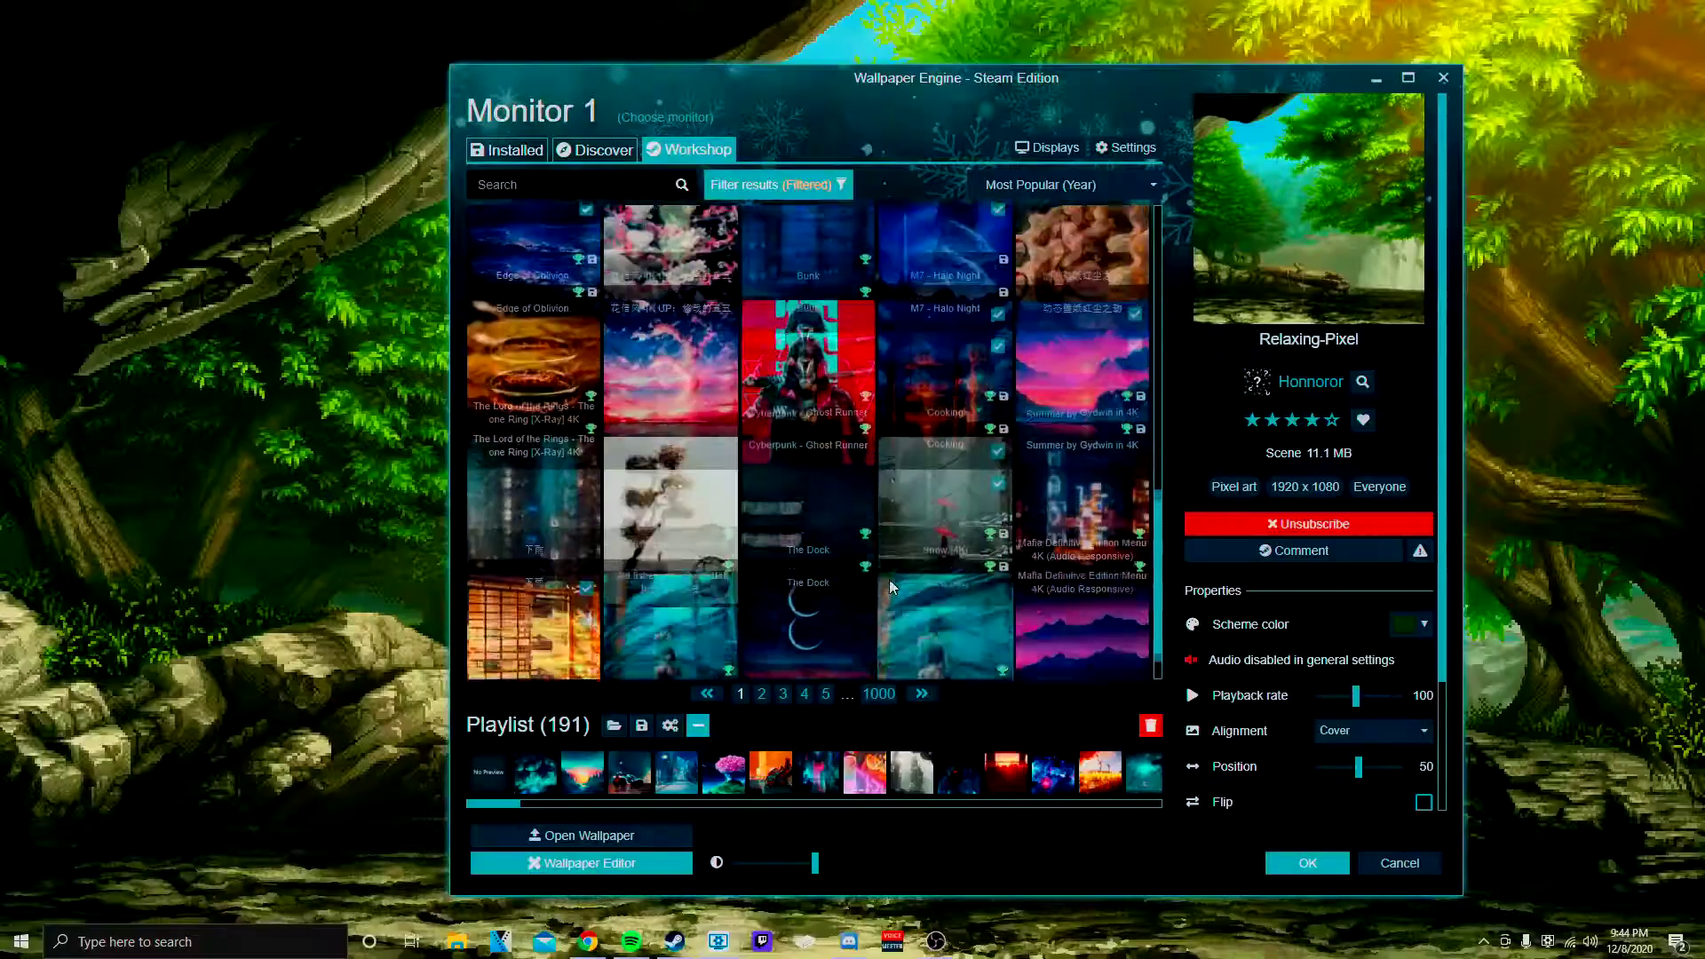
scroll(696, 568, down, 4)
scroll(696, 569, down, 4)
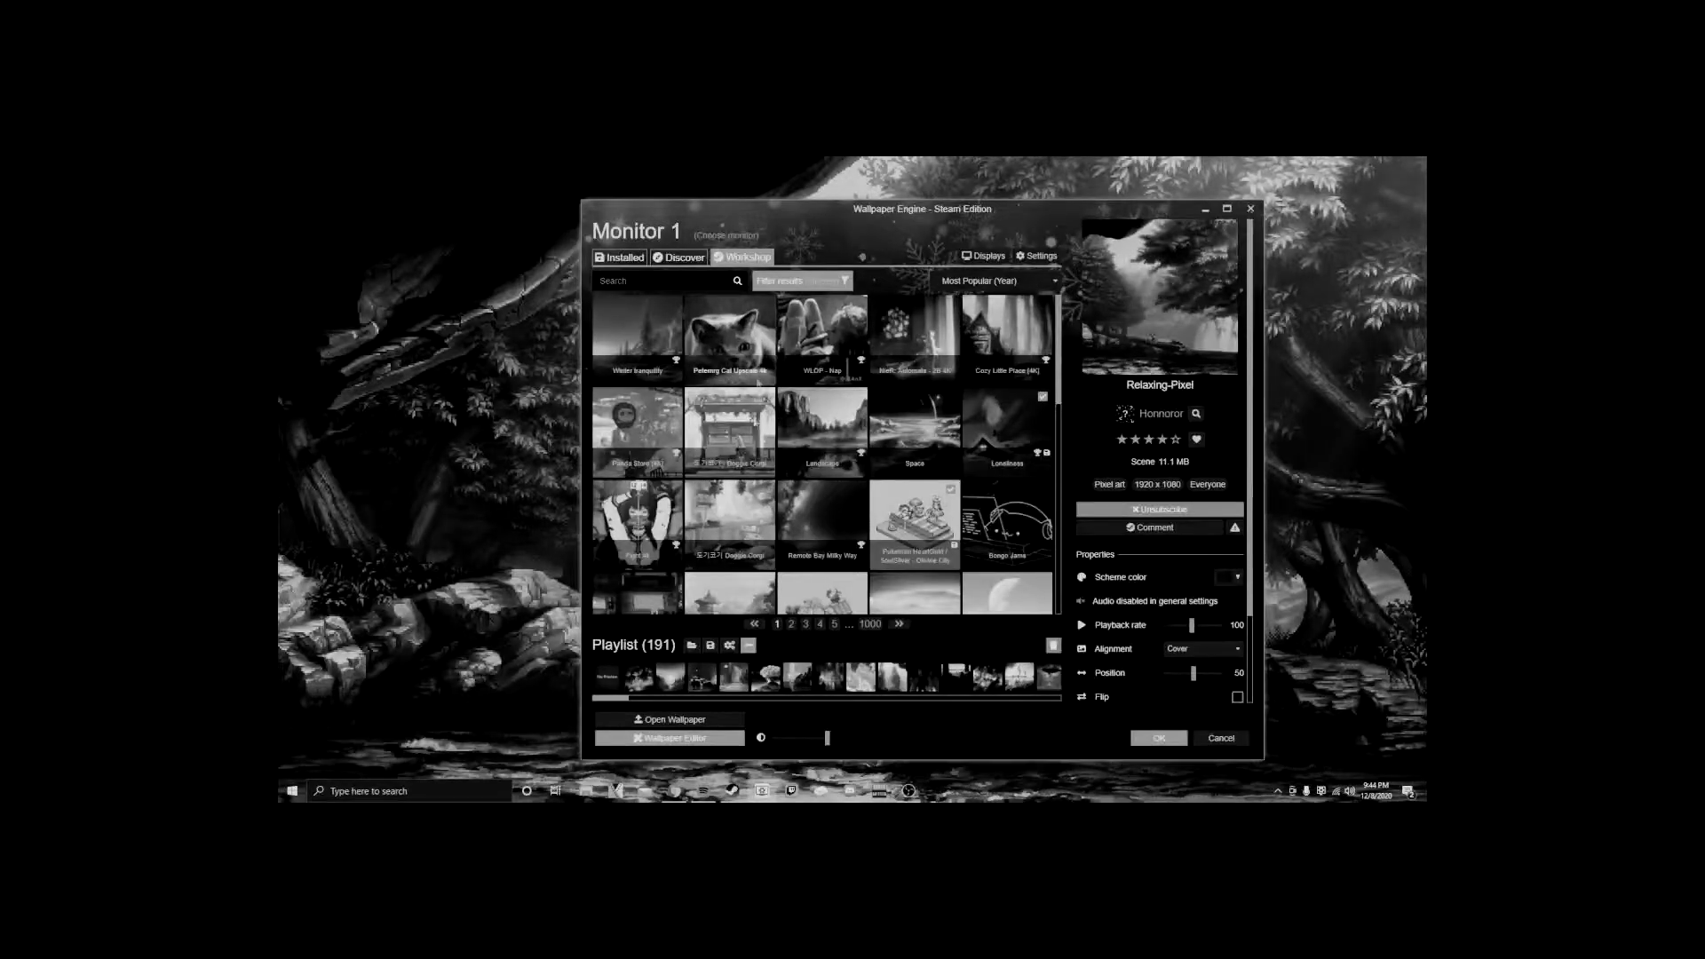